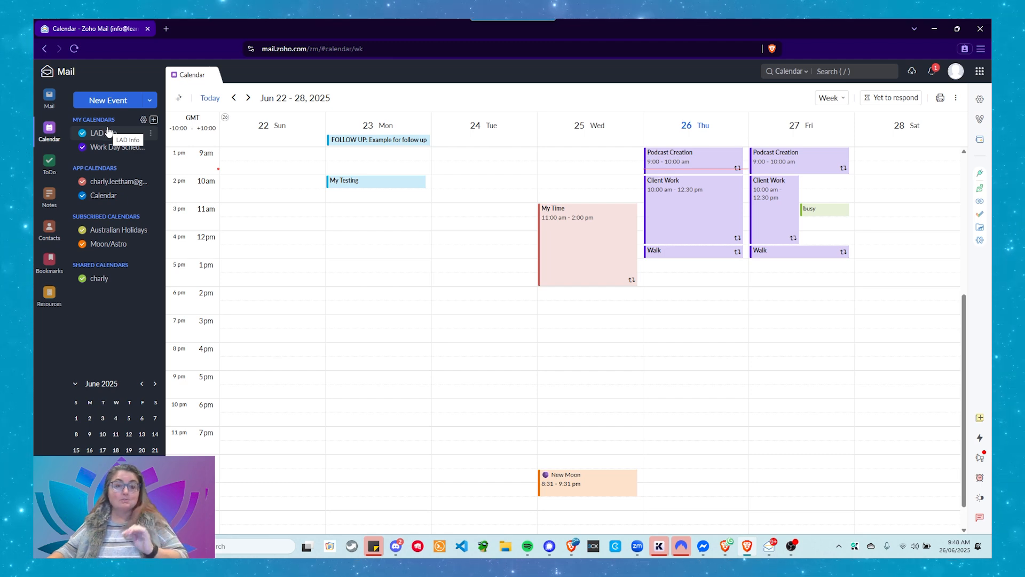
Visit the inbox, return to the week view, and toggle the shared calendar off and back on
click(52, 100)
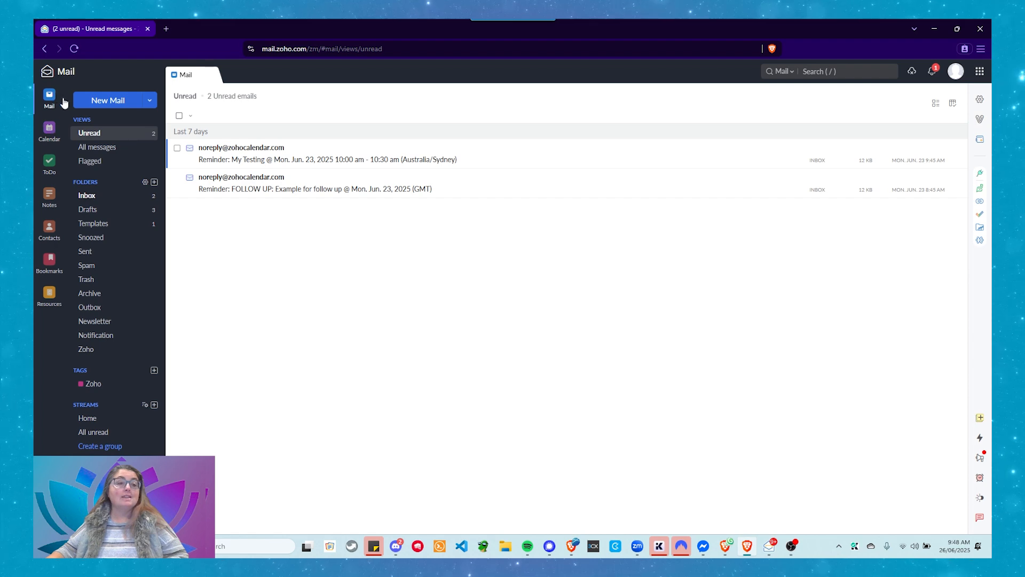
click(52, 136)
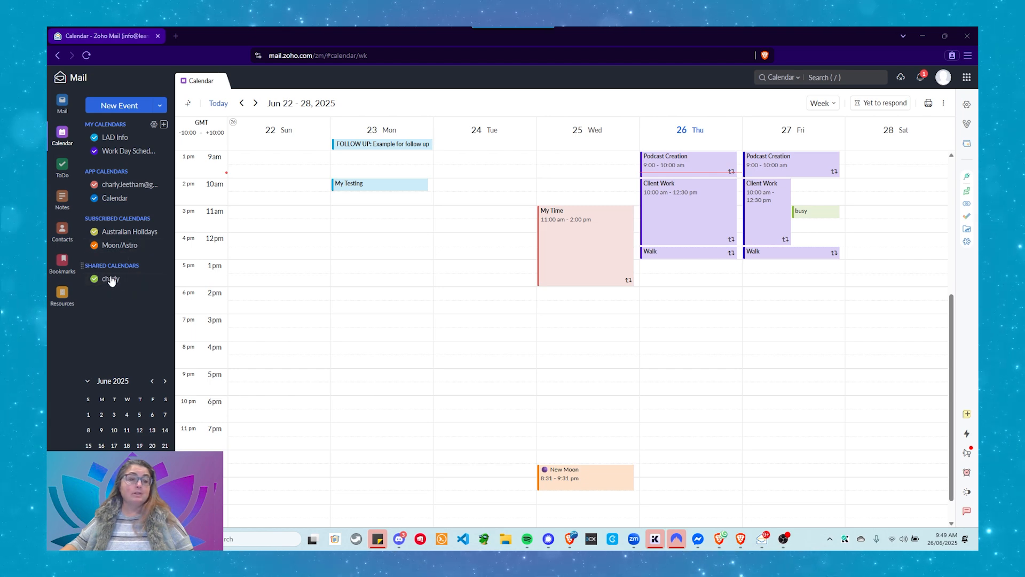
click(95, 280)
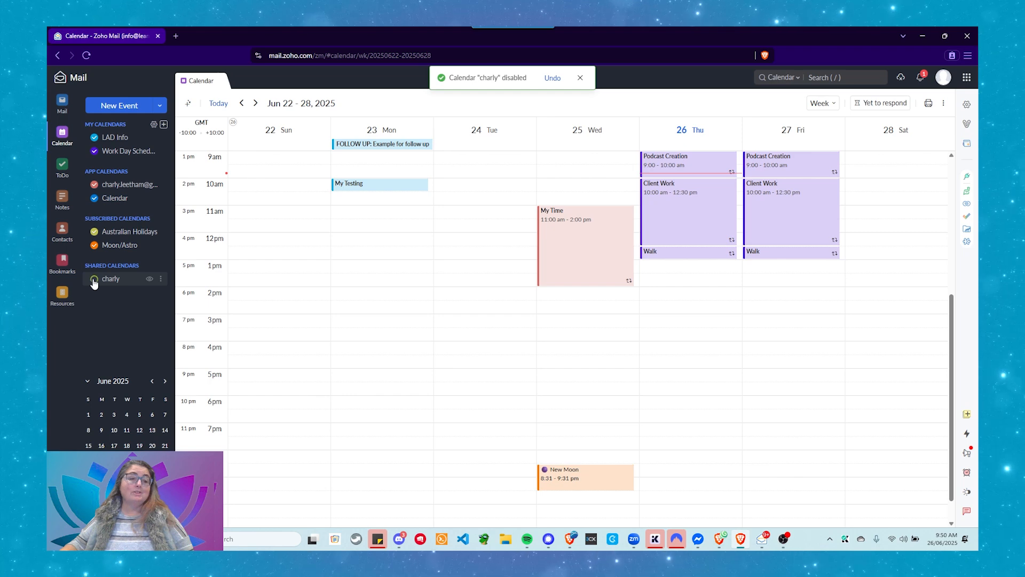
click(94, 279)
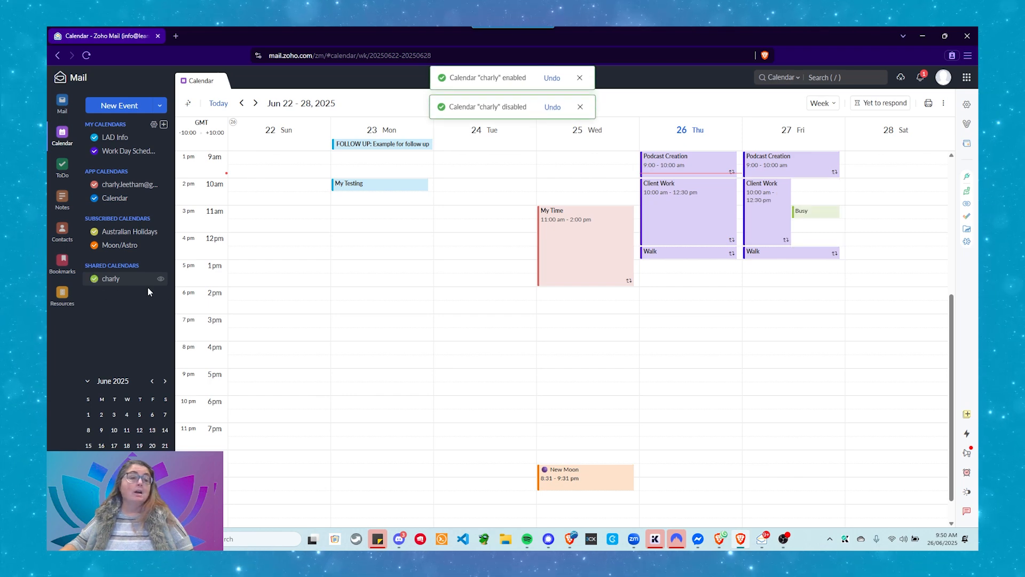
Dismiss the disabled and enabled notifications, then hide the shared calendar from the list
click(580, 107)
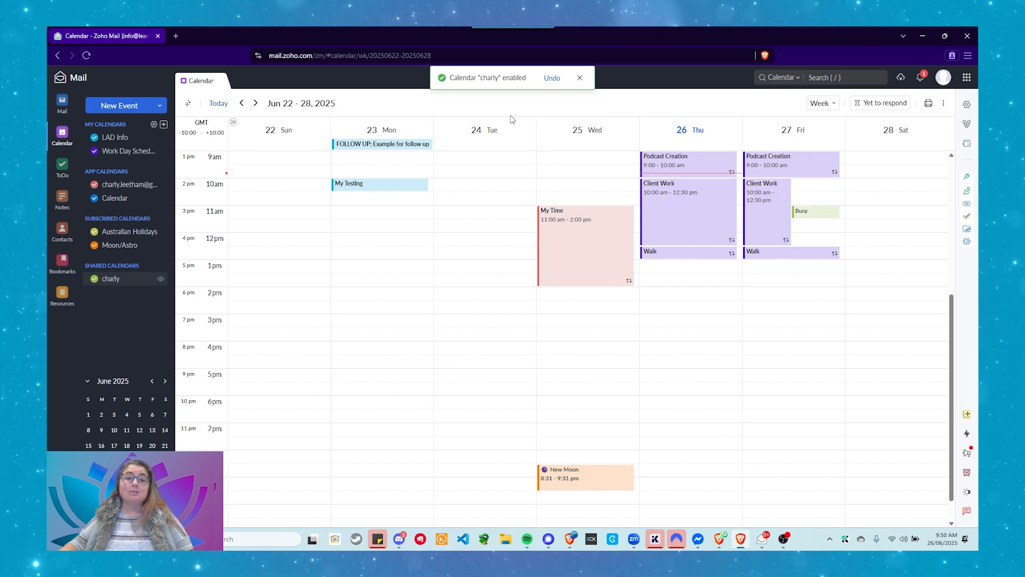
click(578, 79)
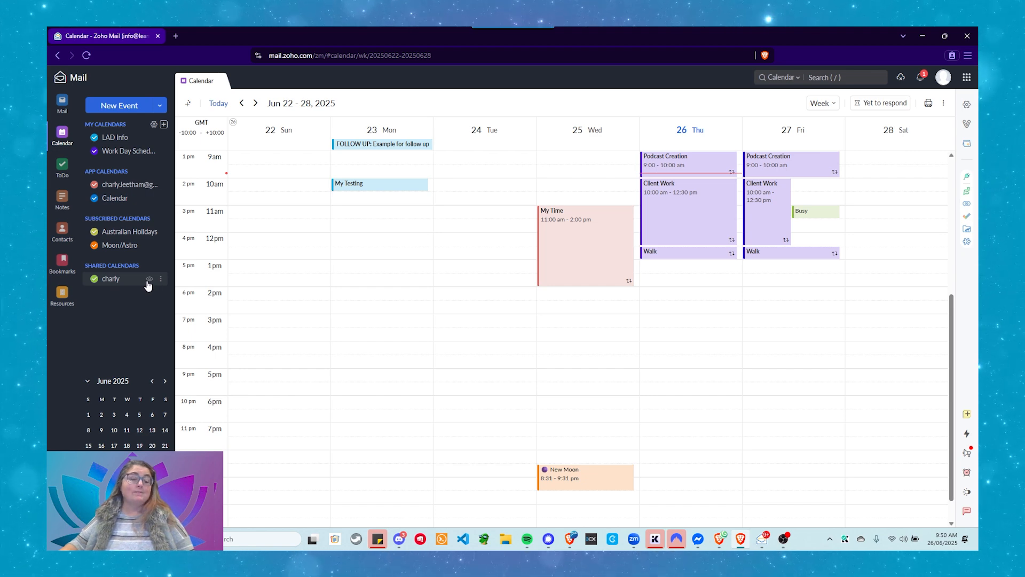
click(149, 278)
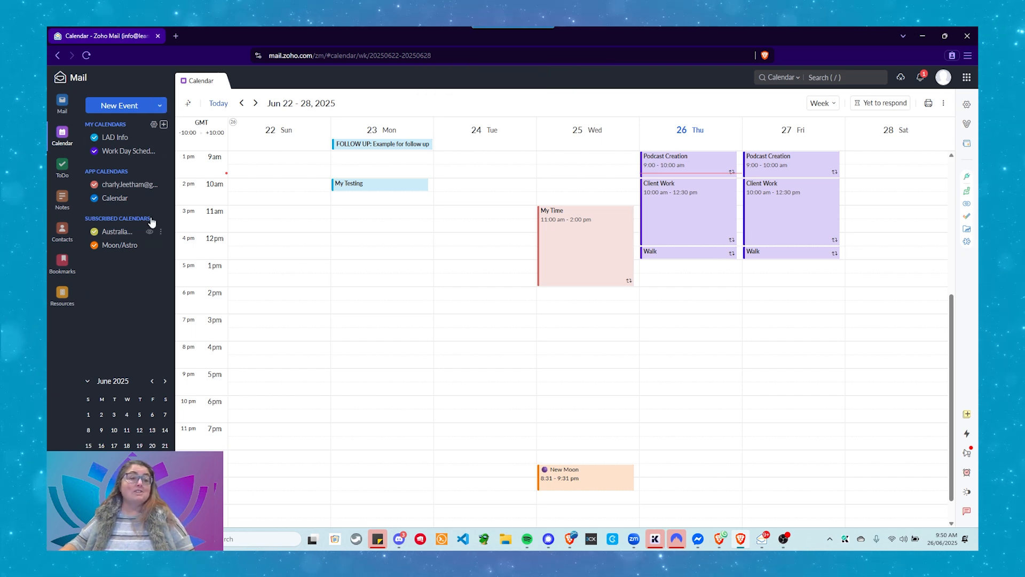
In Calendar settings under Shared Calendars, make the hidden shared calendar visible again
click(154, 125)
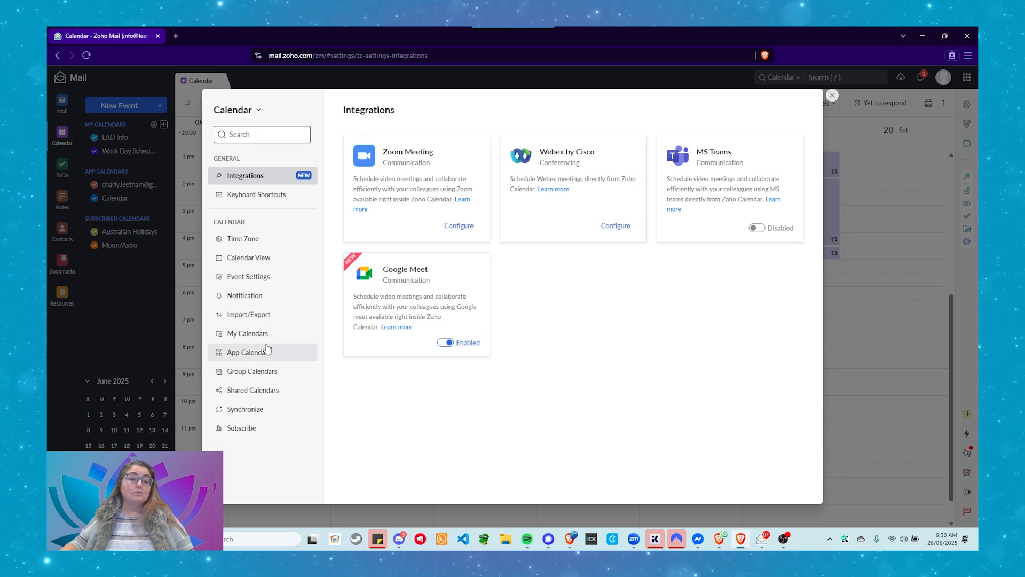
click(253, 395)
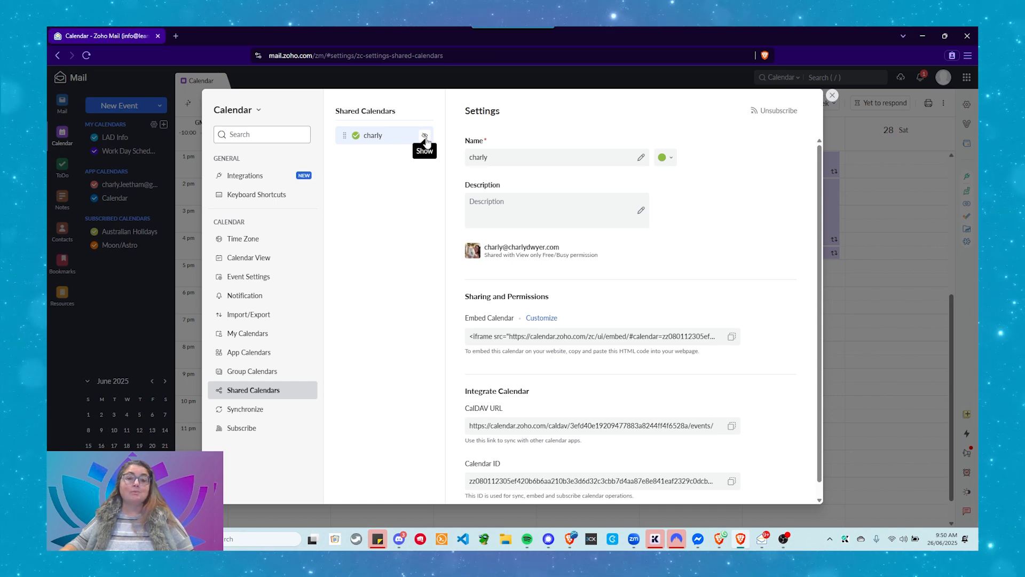
click(425, 138)
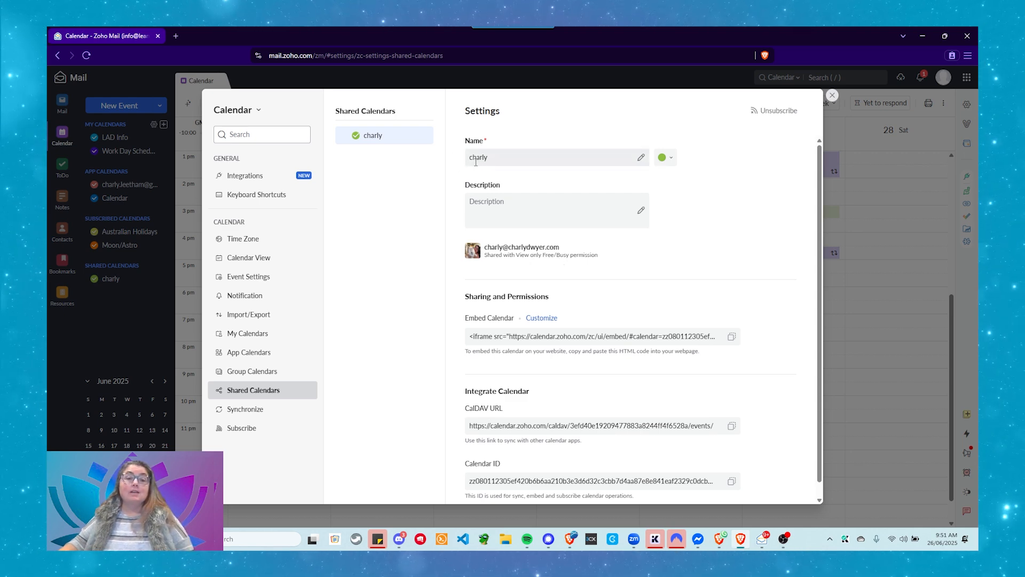
Rename the shared calendar to the owner's first name plus 'Personal Calendar' and save
click(641, 157)
drag(522, 156, 437, 156)
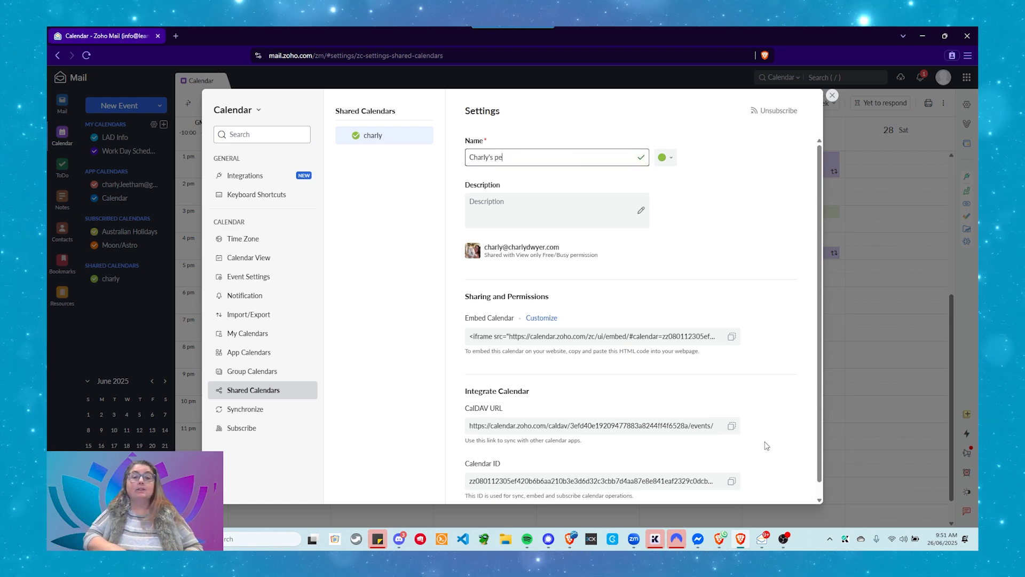
text(Charly's Pe)
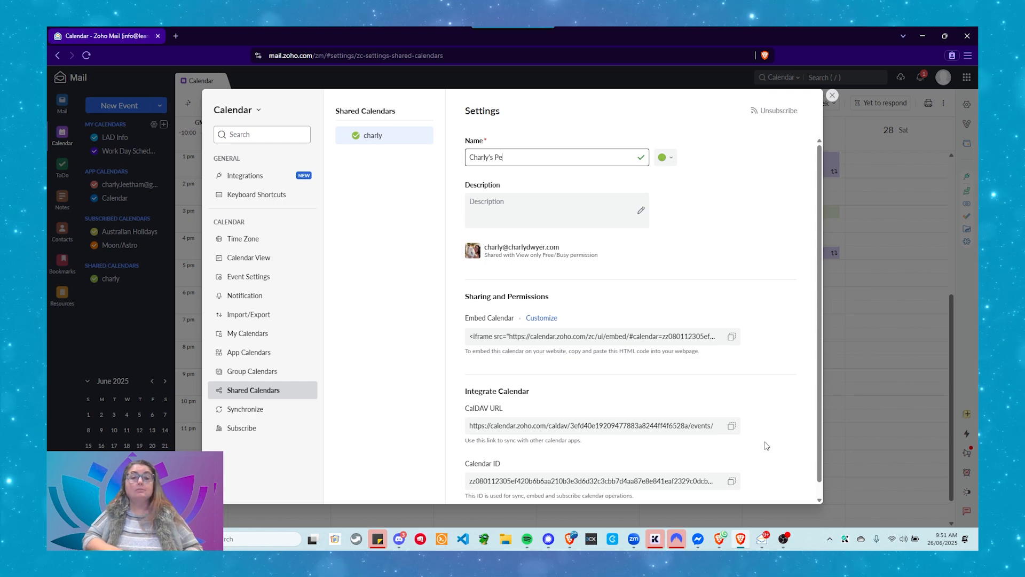
text(rsonal Calendar)
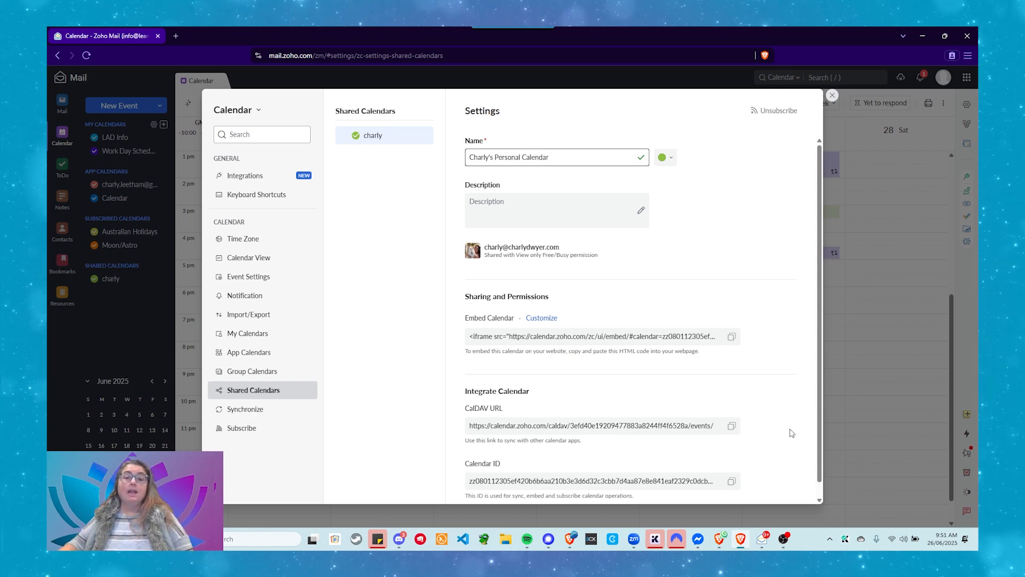
click(643, 157)
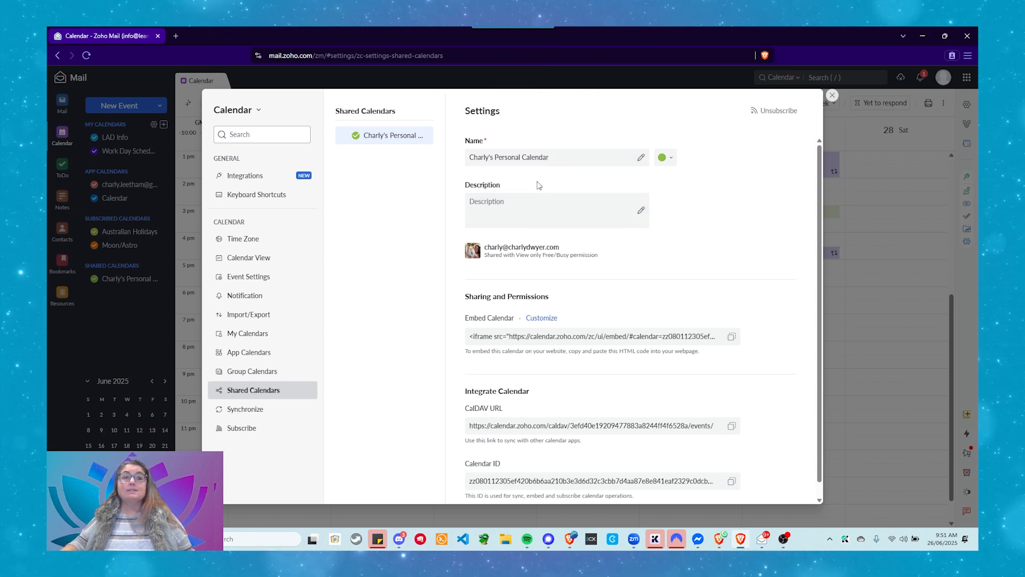
Pick the pink swatch (#DF86BD) as the shared calendar's colour and apply it
click(670, 158)
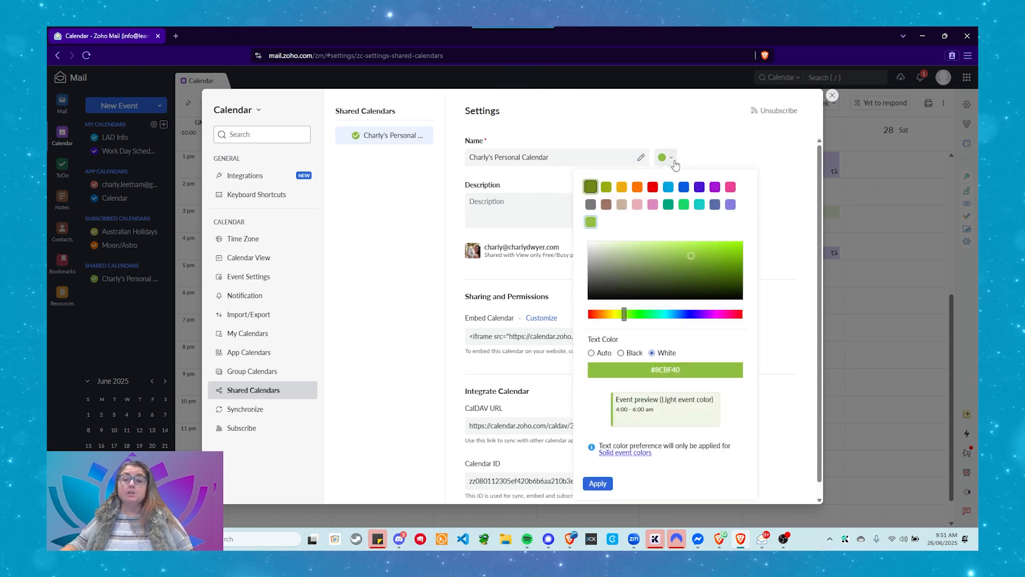
click(652, 205)
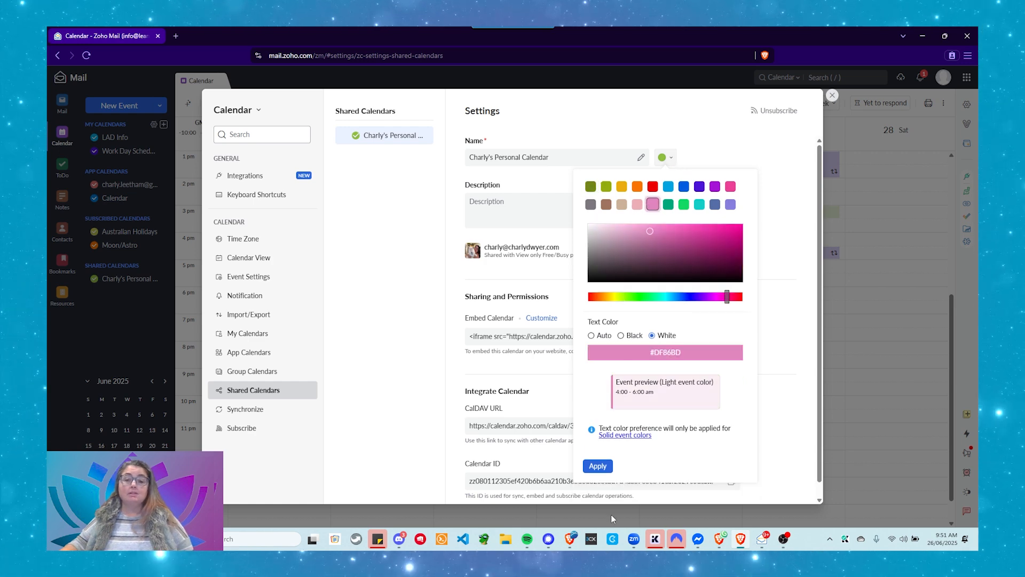
click(589, 464)
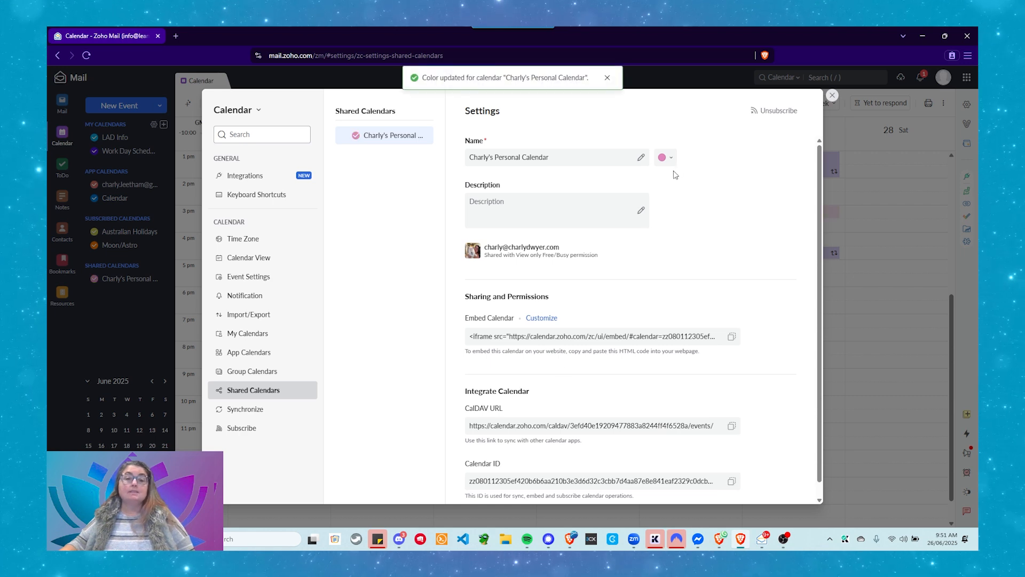
scroll(686, 183, down, 1)
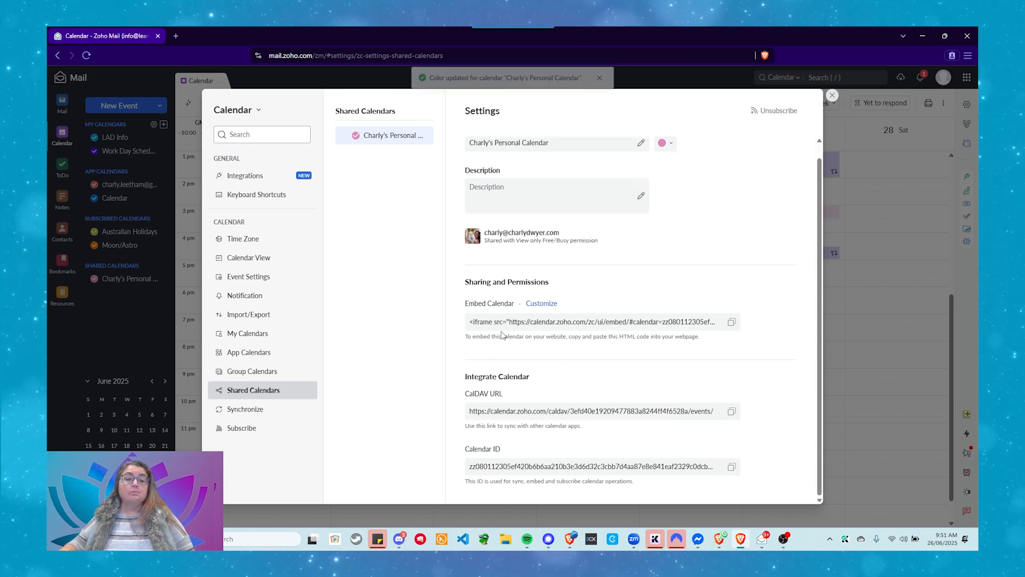
scroll(492, 273, up, 1)
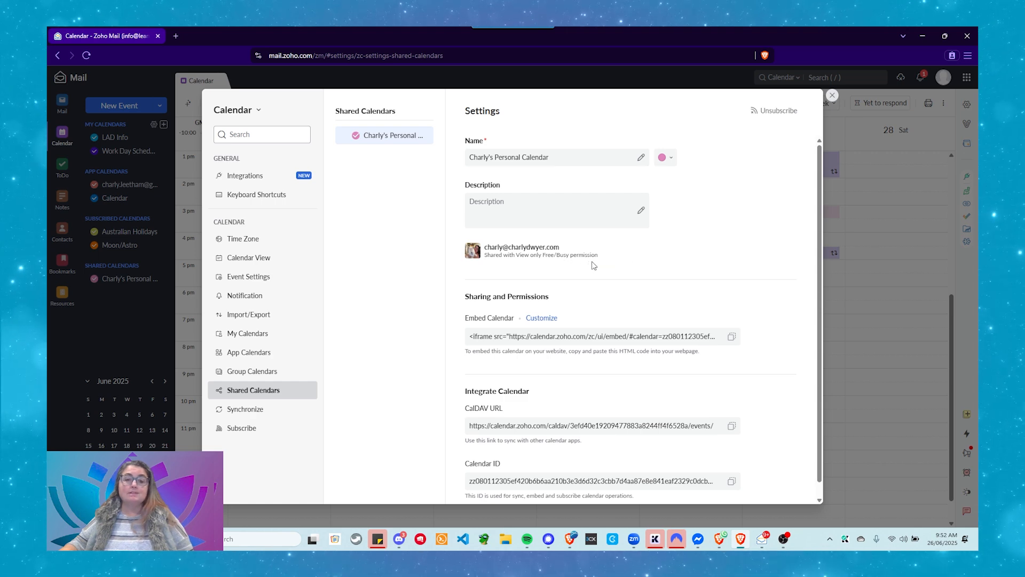
Close settings, check Friday's Busy event details, and move to the Jun 29 – Jul 05 week
click(833, 94)
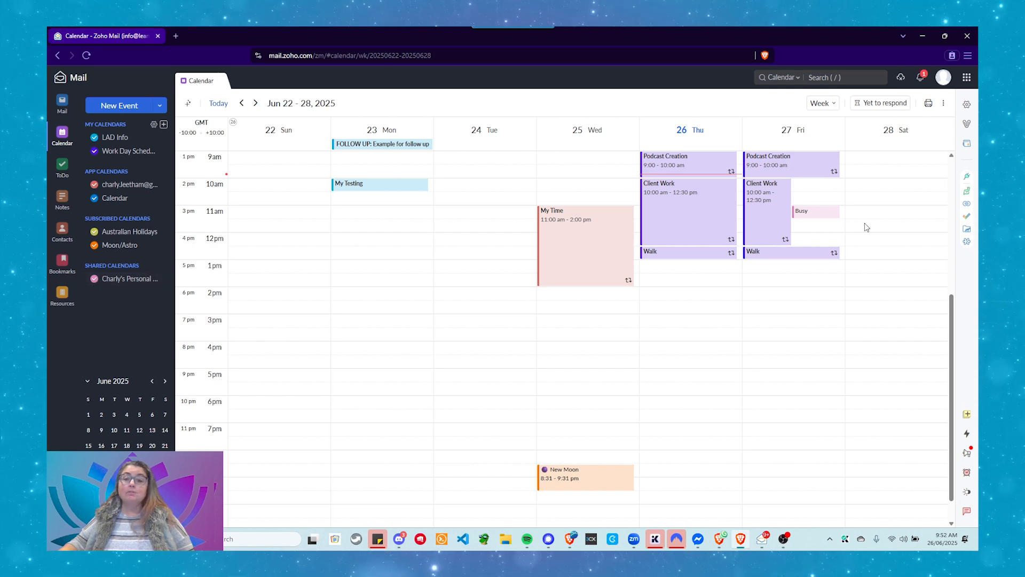
click(824, 219)
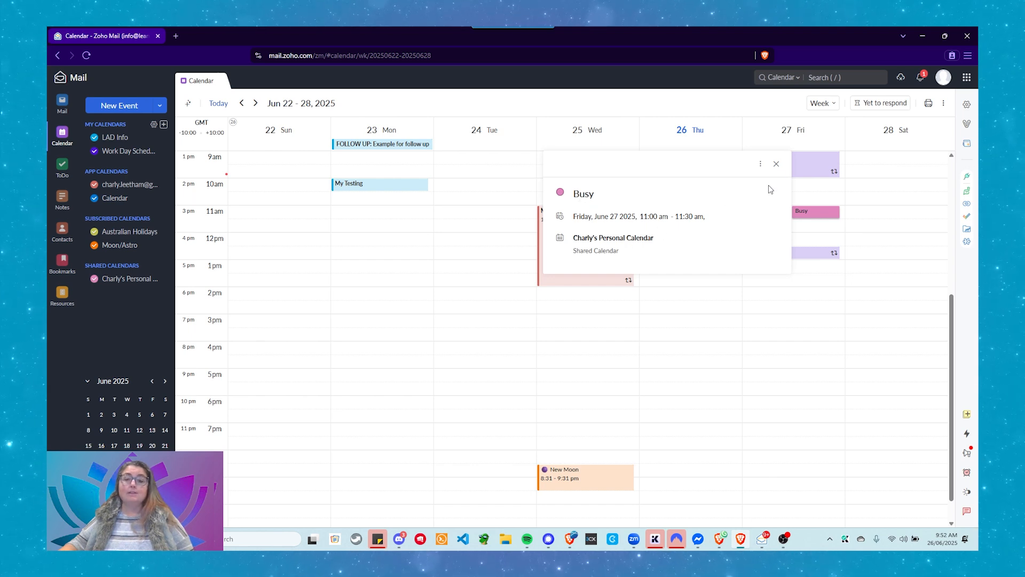
click(777, 163)
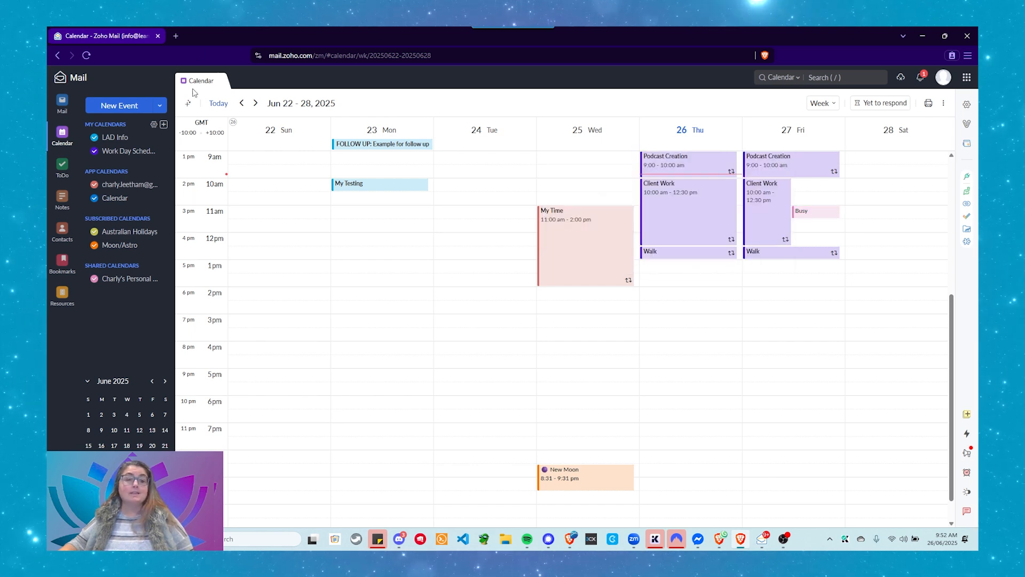
click(256, 103)
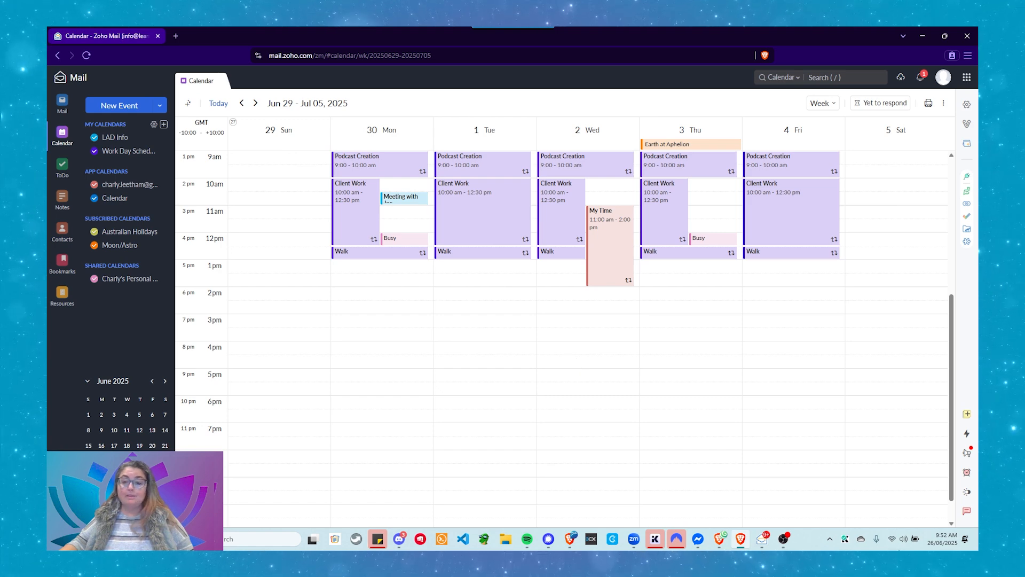
mouse_move(765, 545)
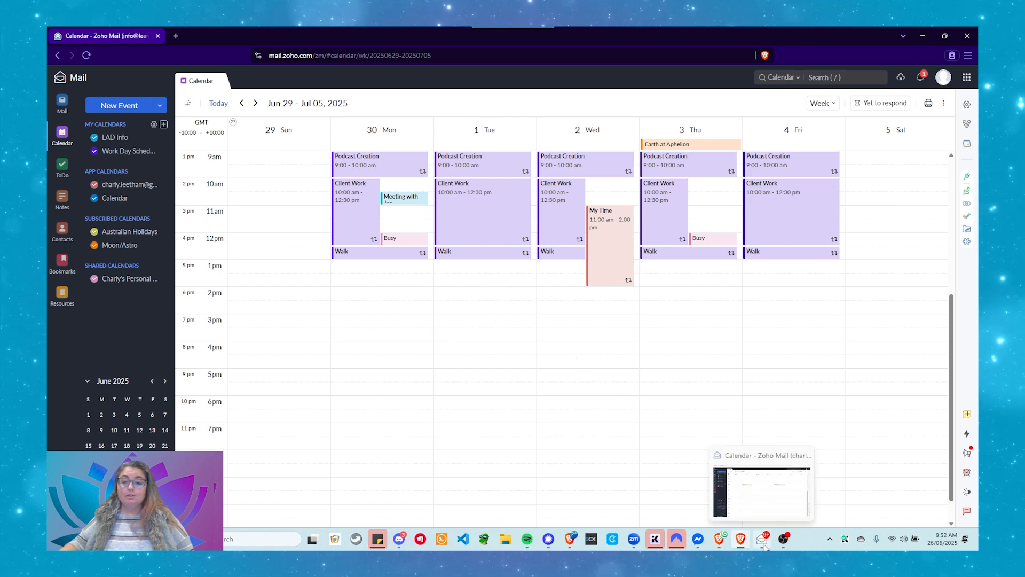
Bring the owner's Zoho Mail Desktop window forward, showing the Jun 29 – Jul 05 week
click(741, 506)
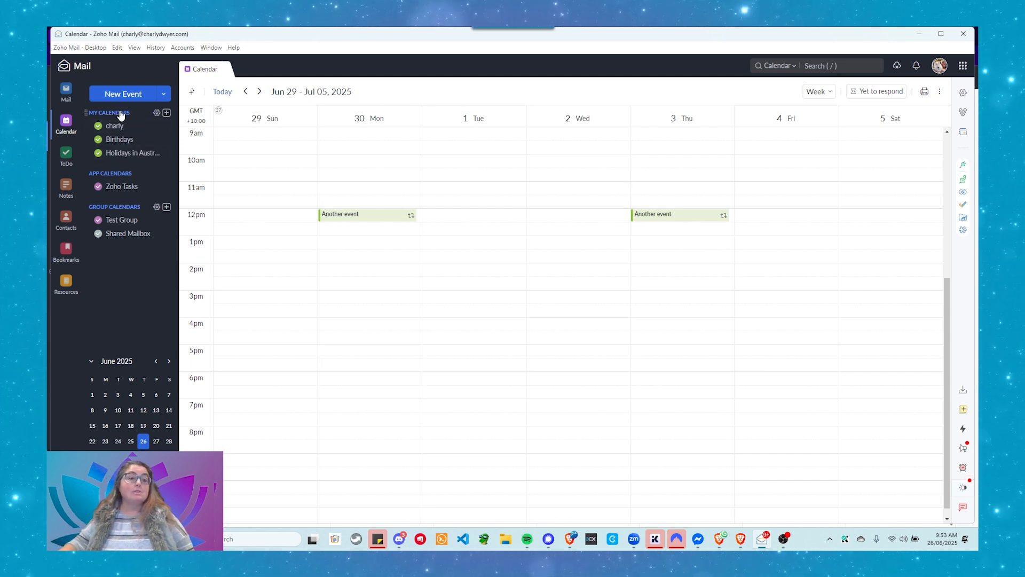
In Calendar settings, review shared calendars and the owner's My Calendars sharing list
click(157, 113)
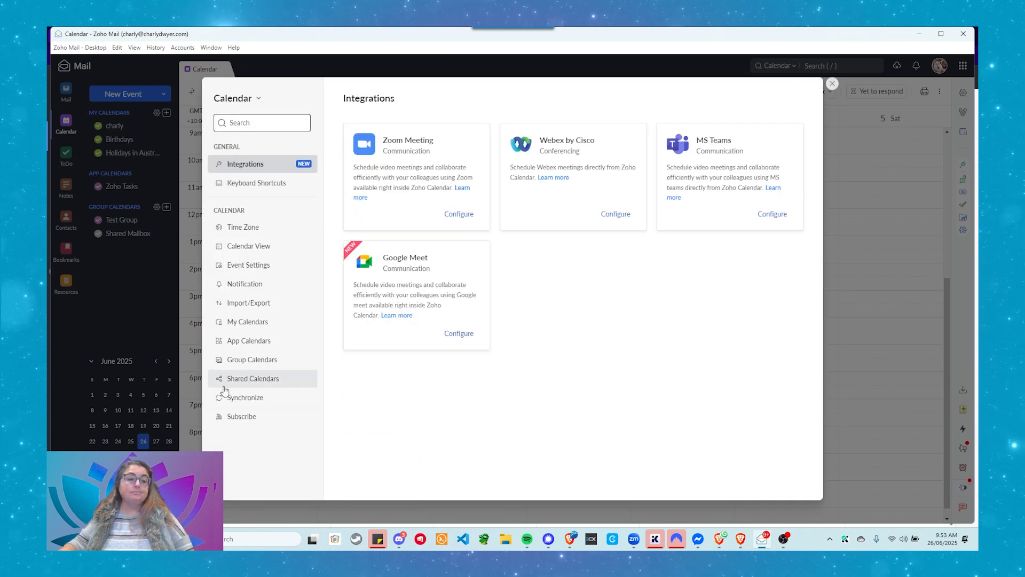
click(251, 379)
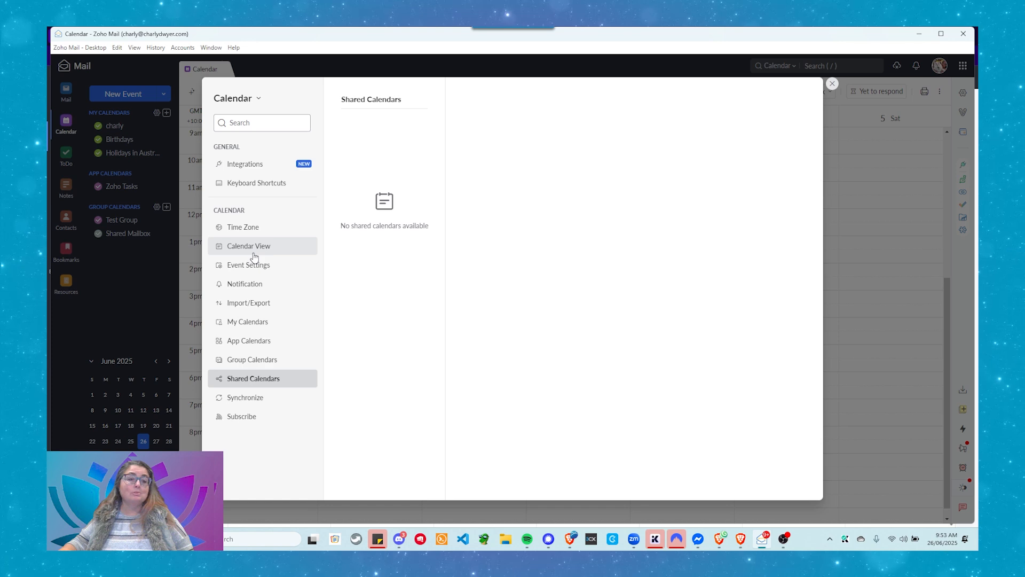
click(239, 327)
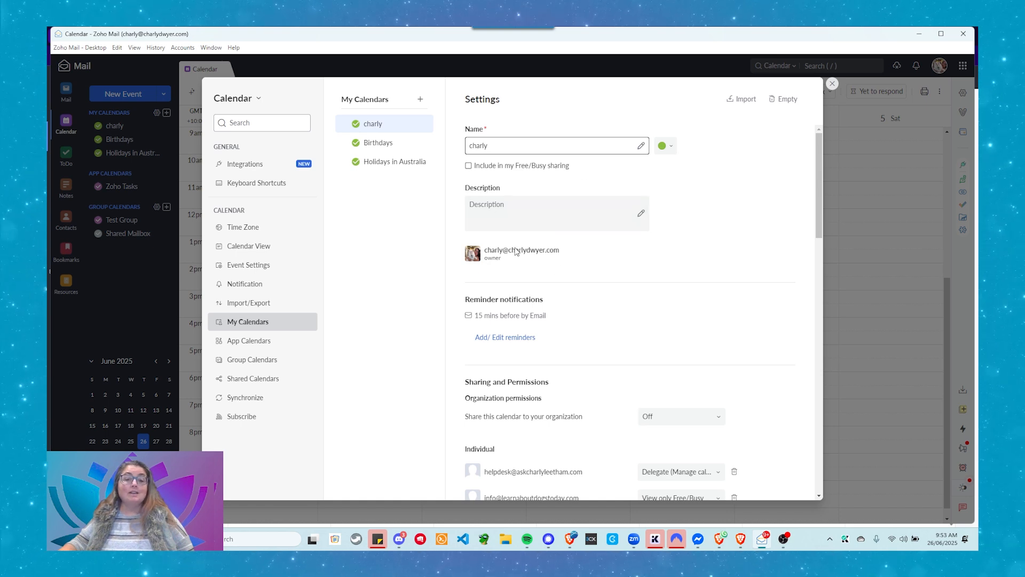
scroll(504, 245, down, 3)
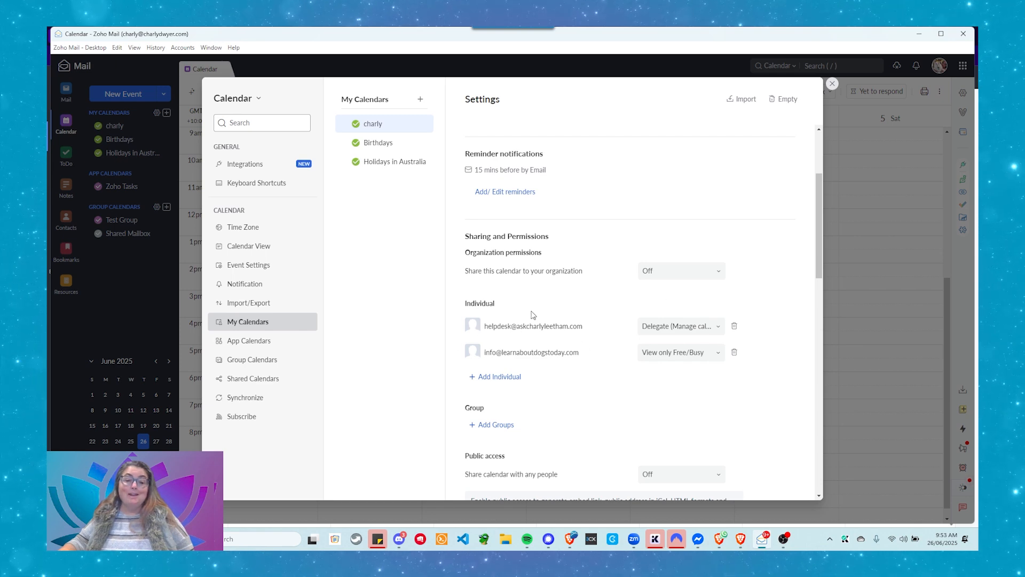
scroll(521, 328, down, 1)
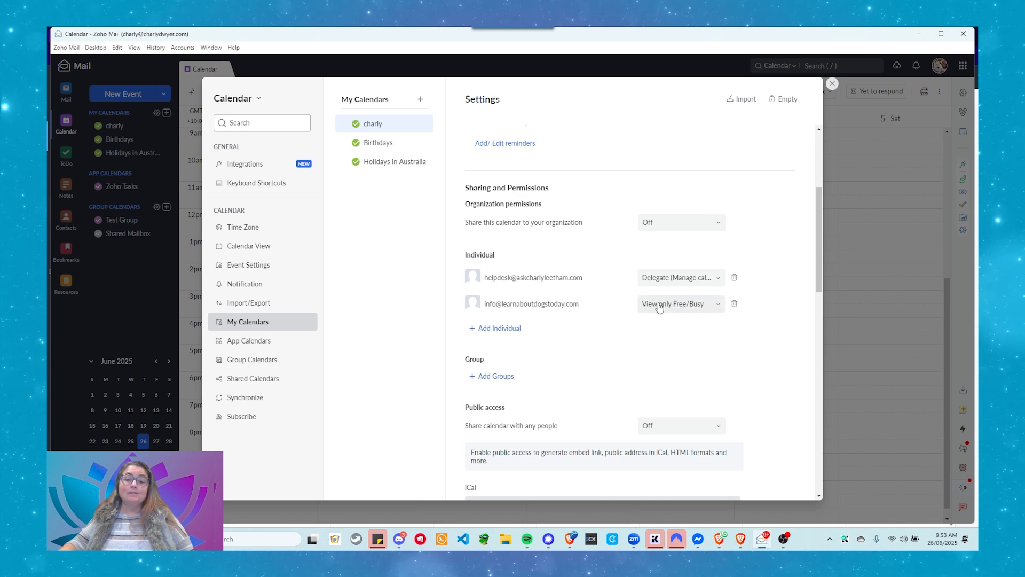
Grant the second individual 'View event details' access, then switch to the browser calendar
click(689, 311)
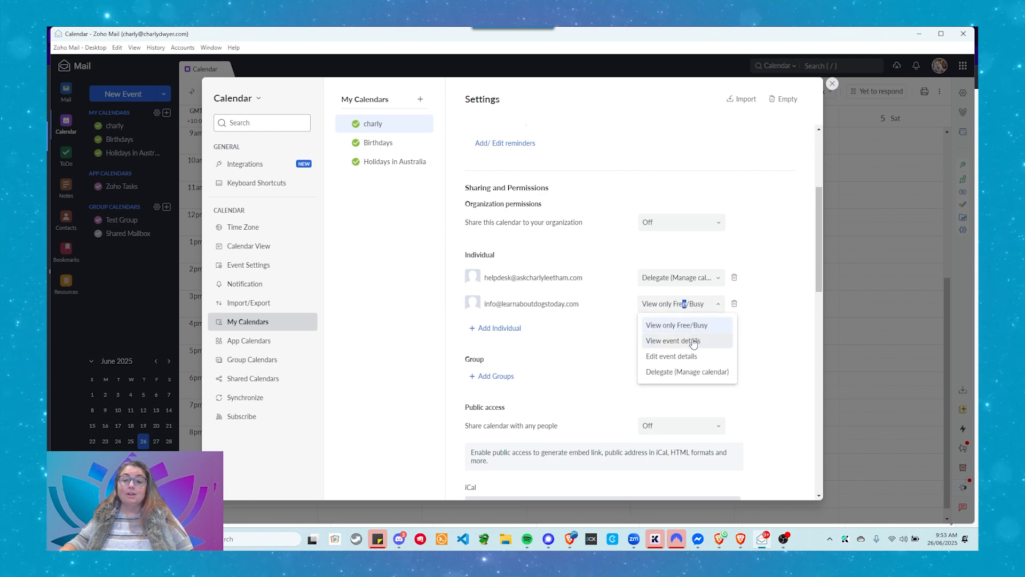
click(662, 342)
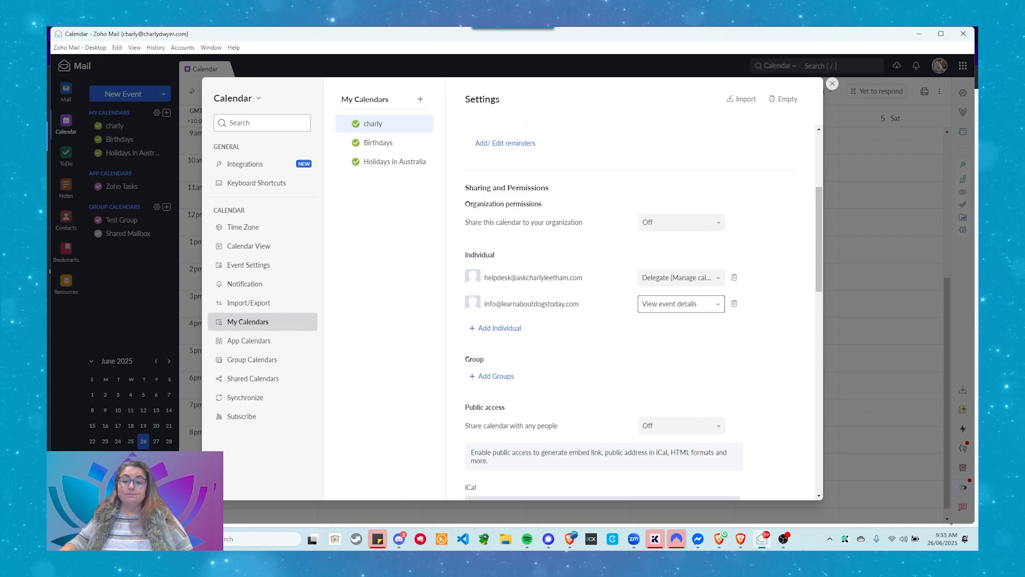
click(740, 537)
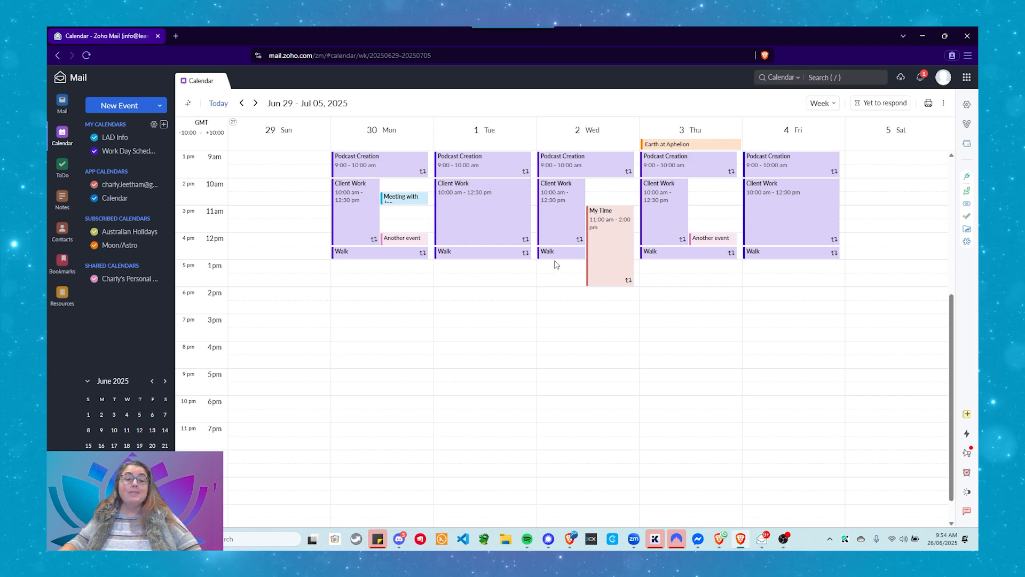
Duplicate Monday's 'Another event' through its popup's more-options menu
click(400, 239)
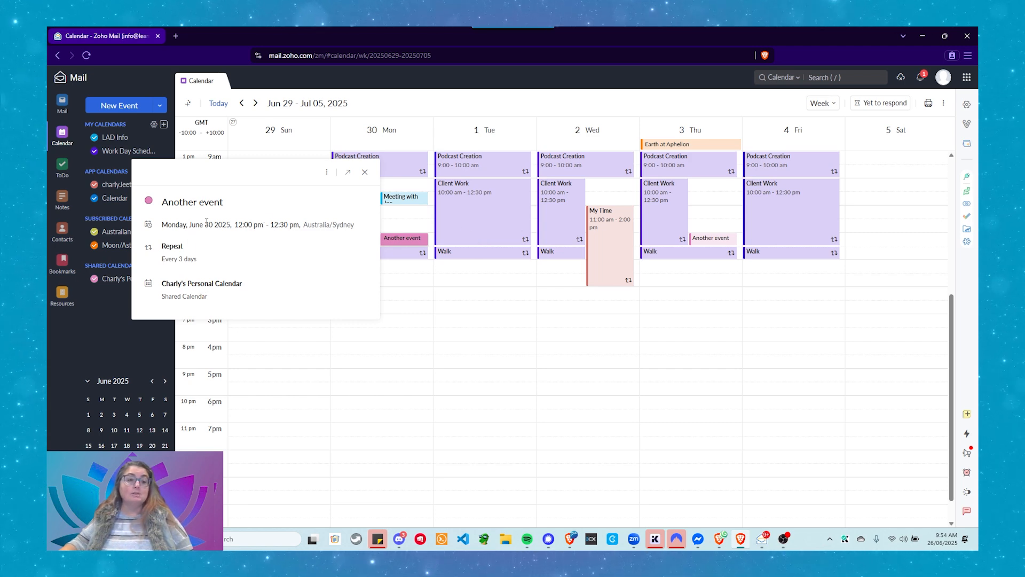
click(326, 172)
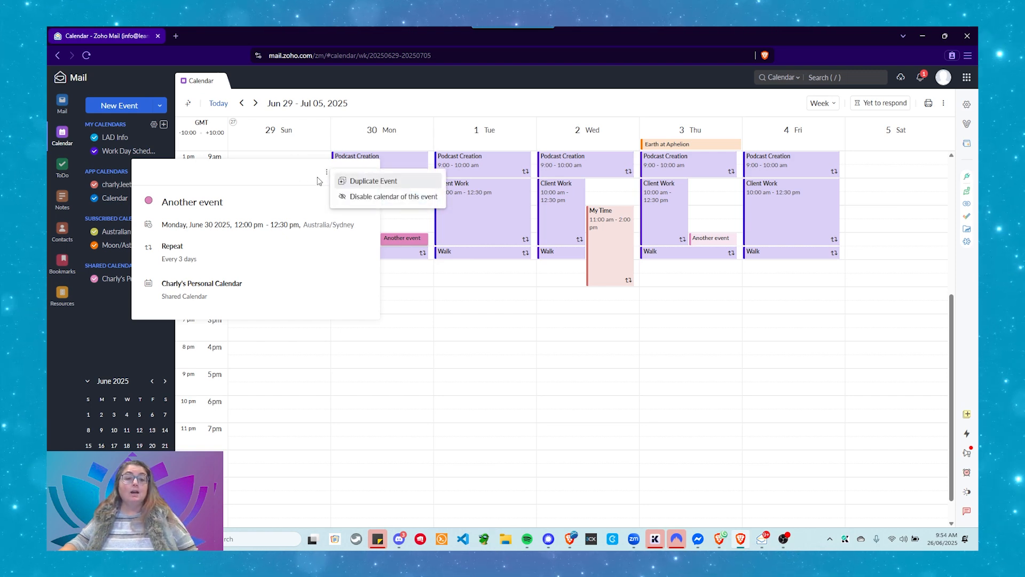
click(356, 184)
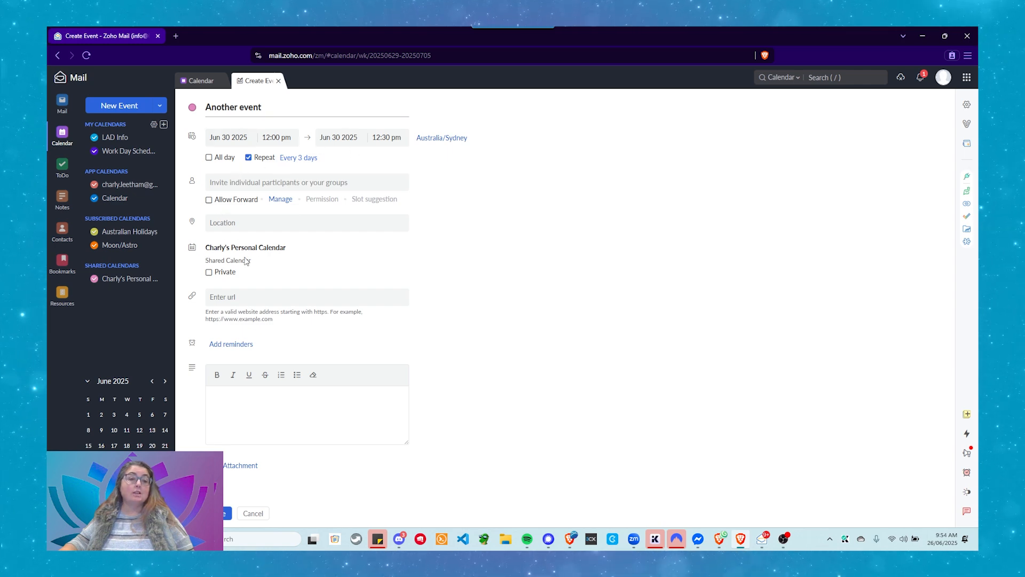
Try saving the duplicate, dismiss the no-permission error, and close the unsaved event form
click(219, 513)
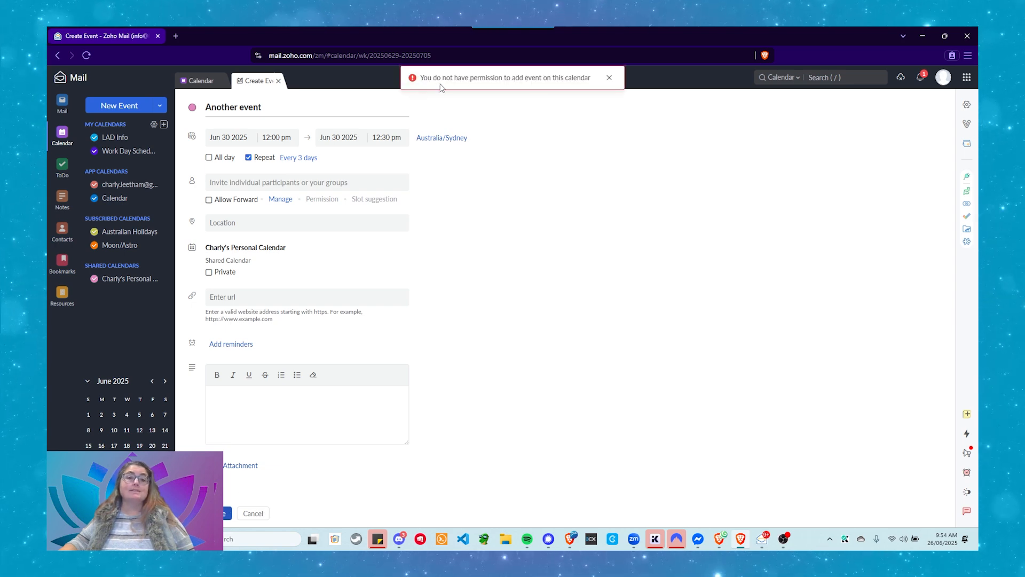
click(609, 78)
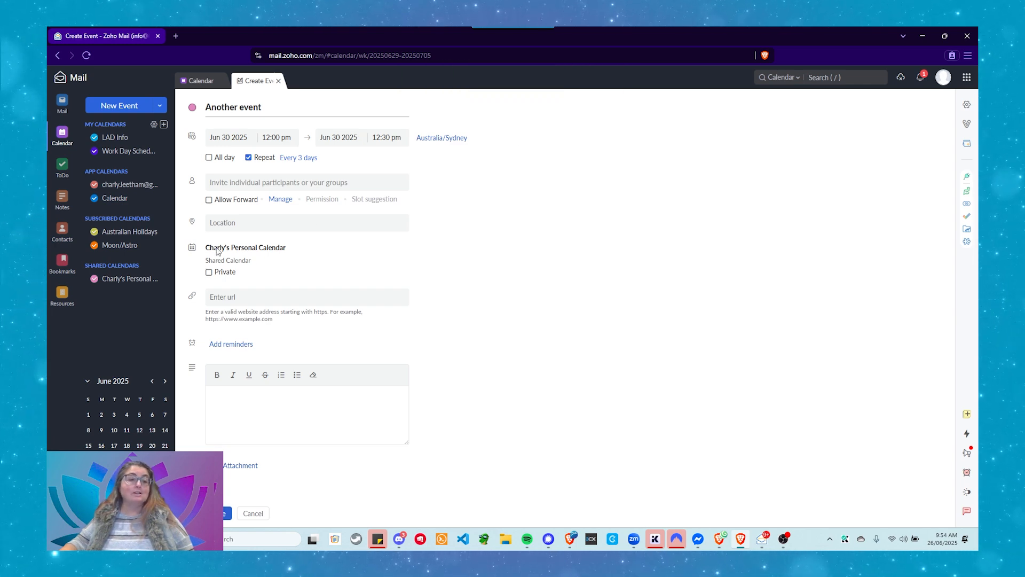
click(278, 80)
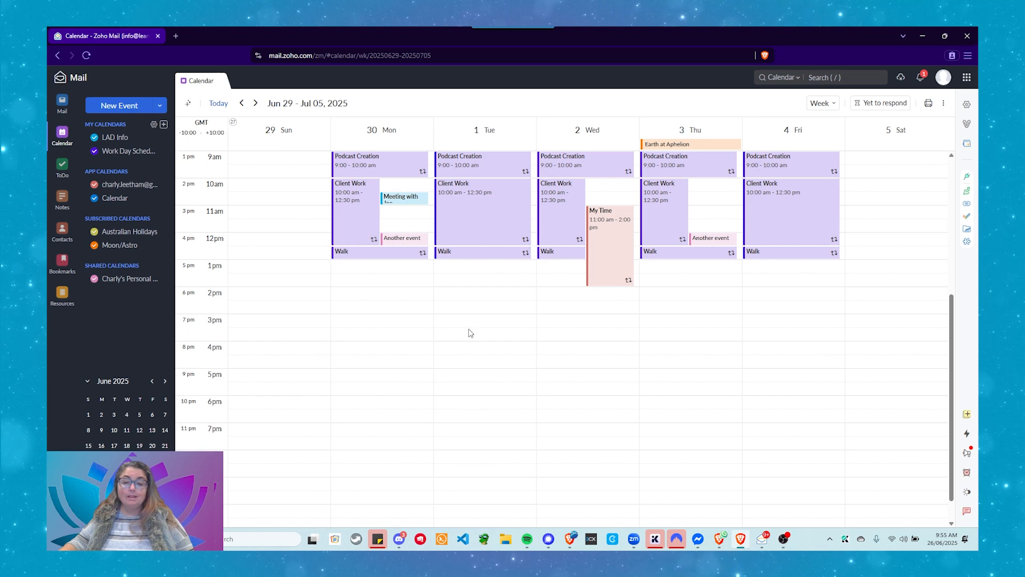
In the desktop app, give the second individual 'Edit event details' access, then return to the browser
click(762, 541)
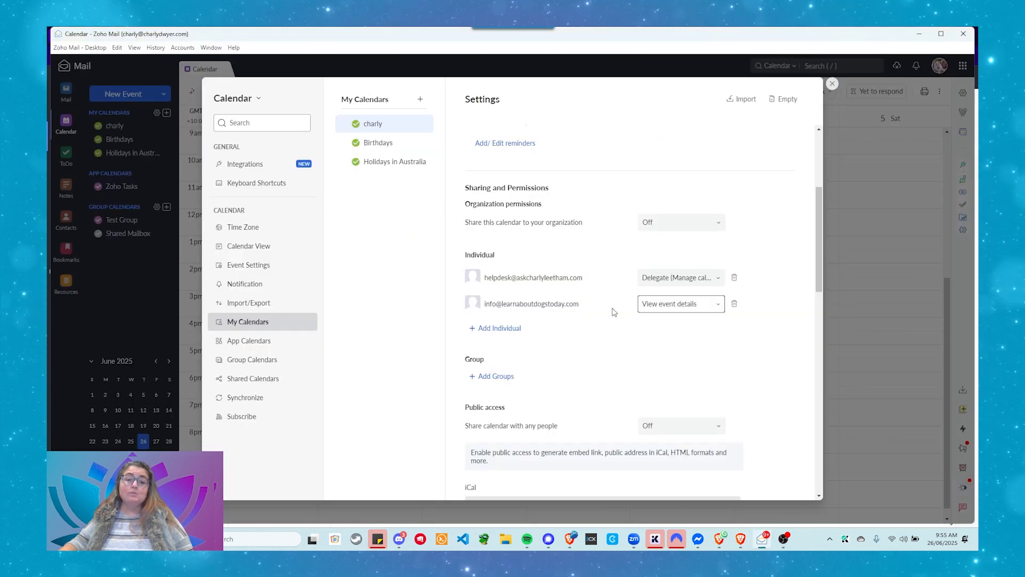
click(646, 310)
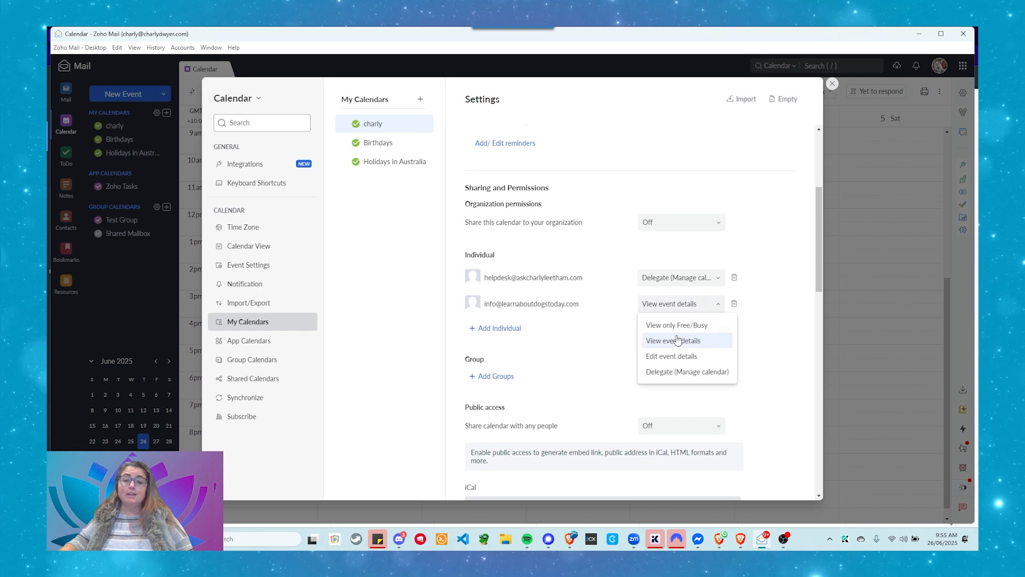
click(671, 356)
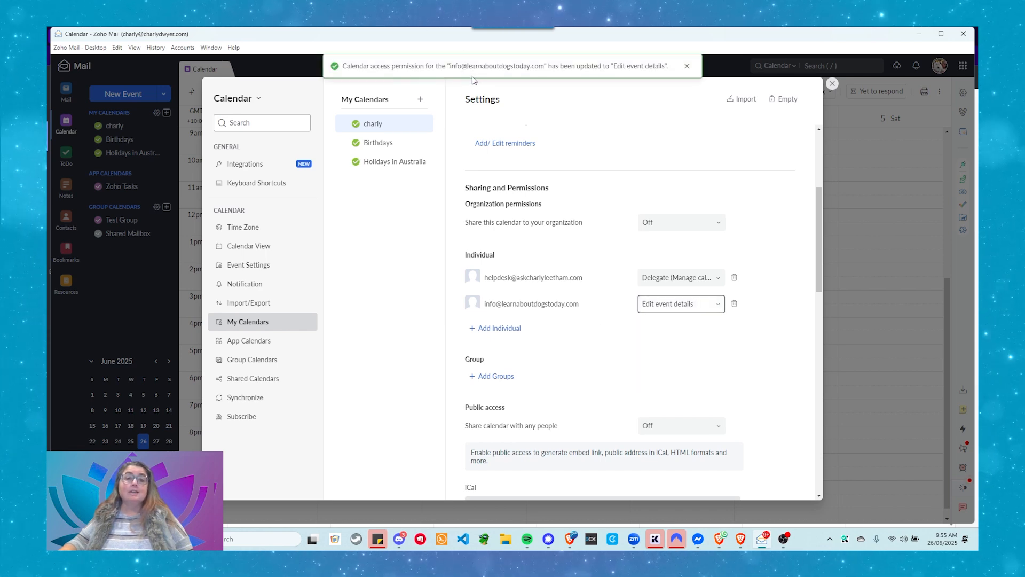
click(740, 539)
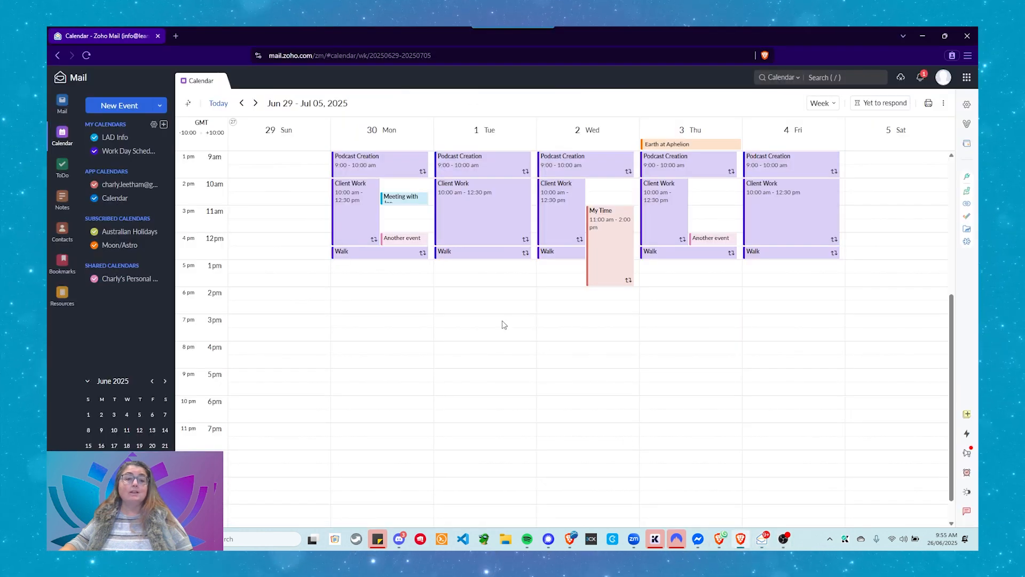
Edit only Monday's occurrence of 'Another event' and set its start time to 11:30 am
click(401, 237)
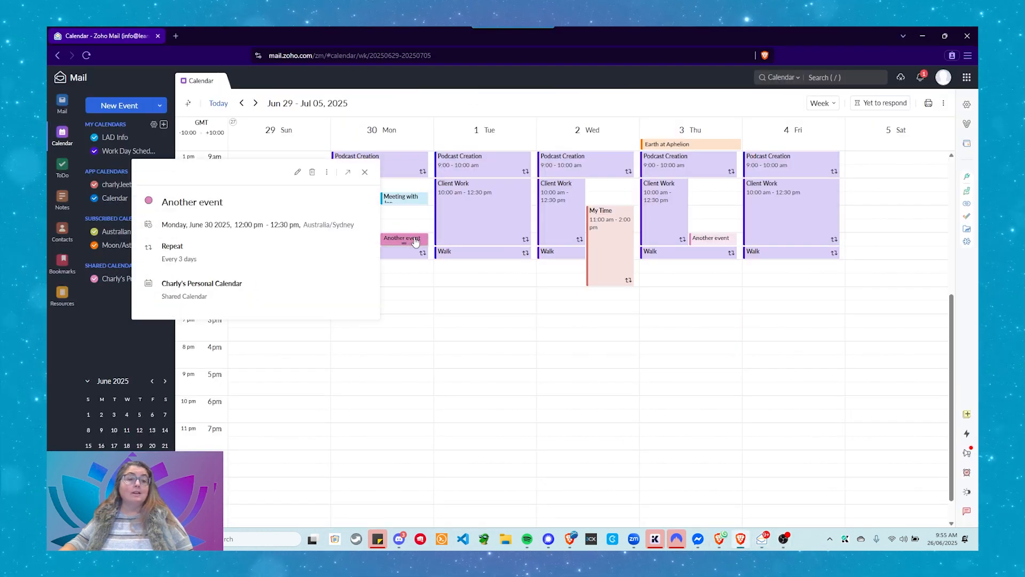
click(297, 172)
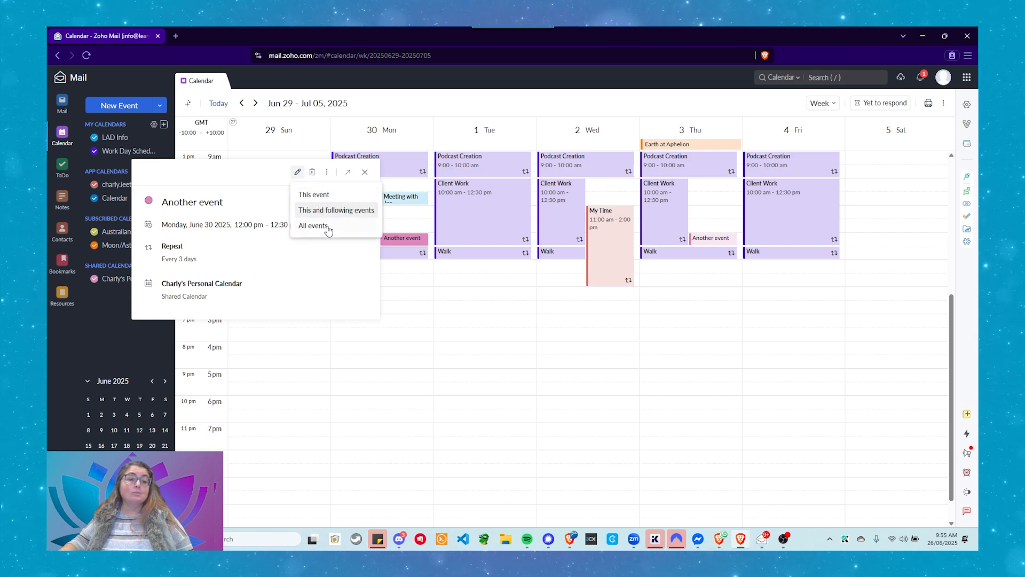
click(314, 195)
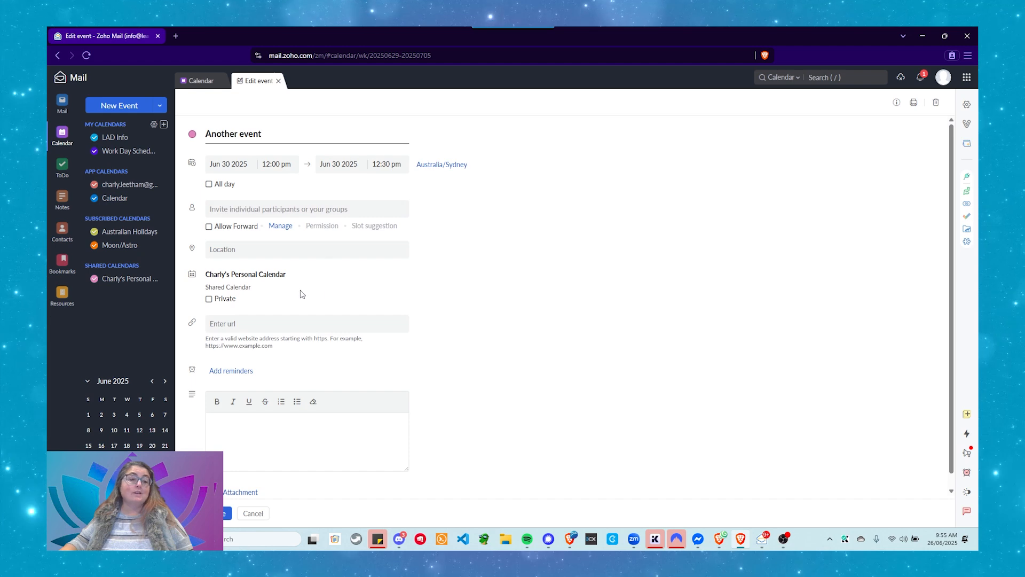
scroll(289, 304, down, 1)
click(258, 421)
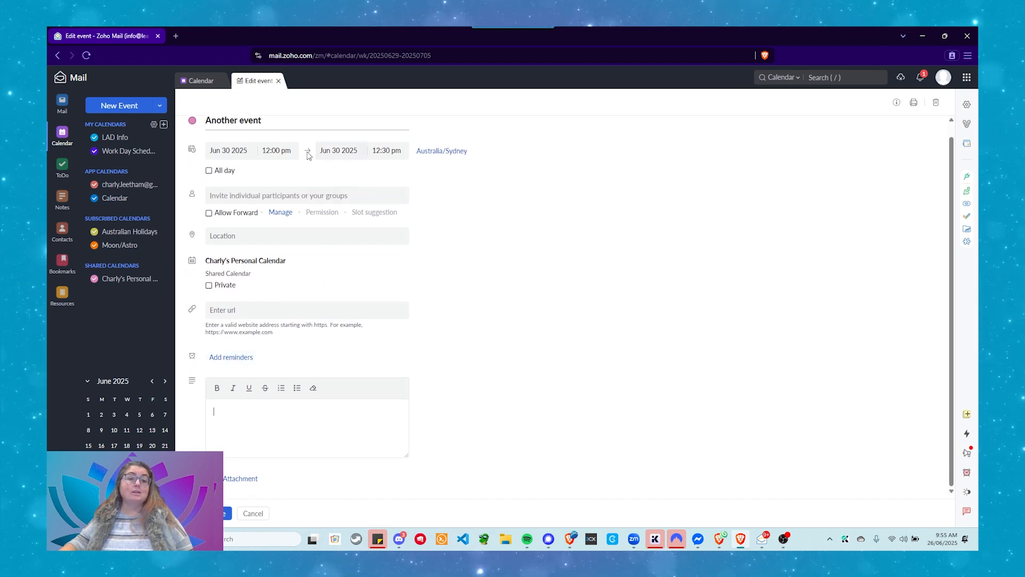
click(282, 150)
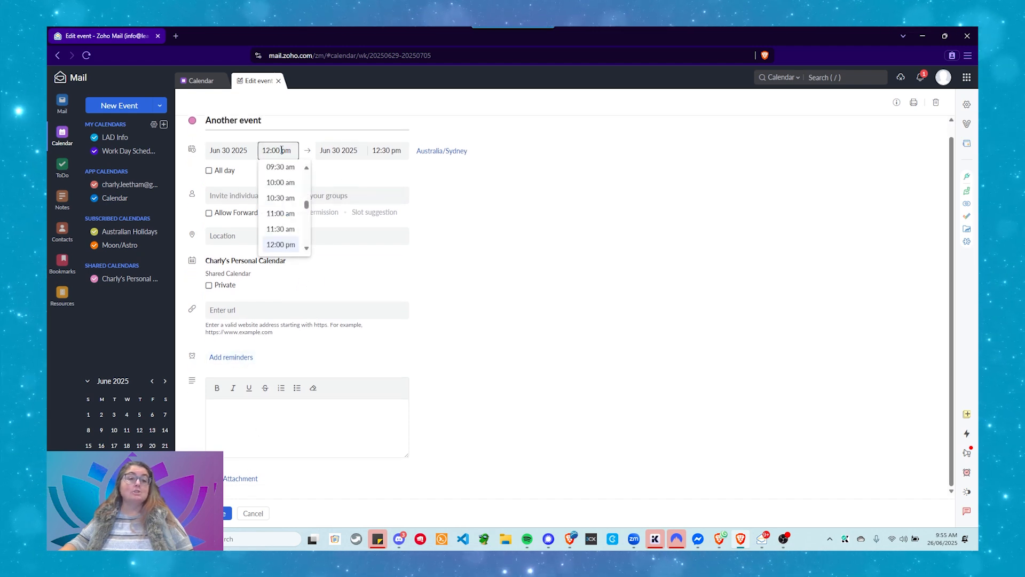
click(439, 230)
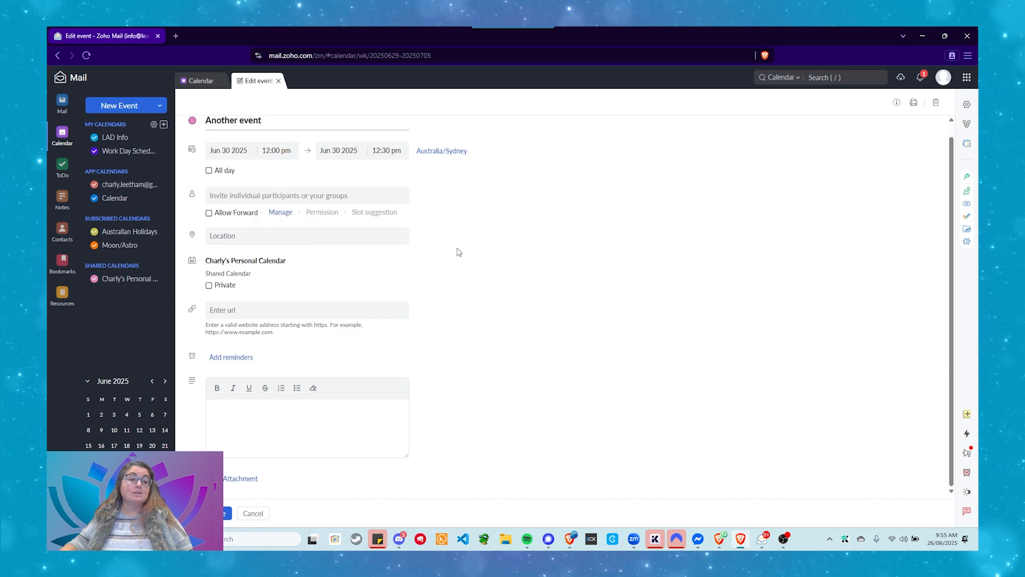
click(274, 150)
click(303, 230)
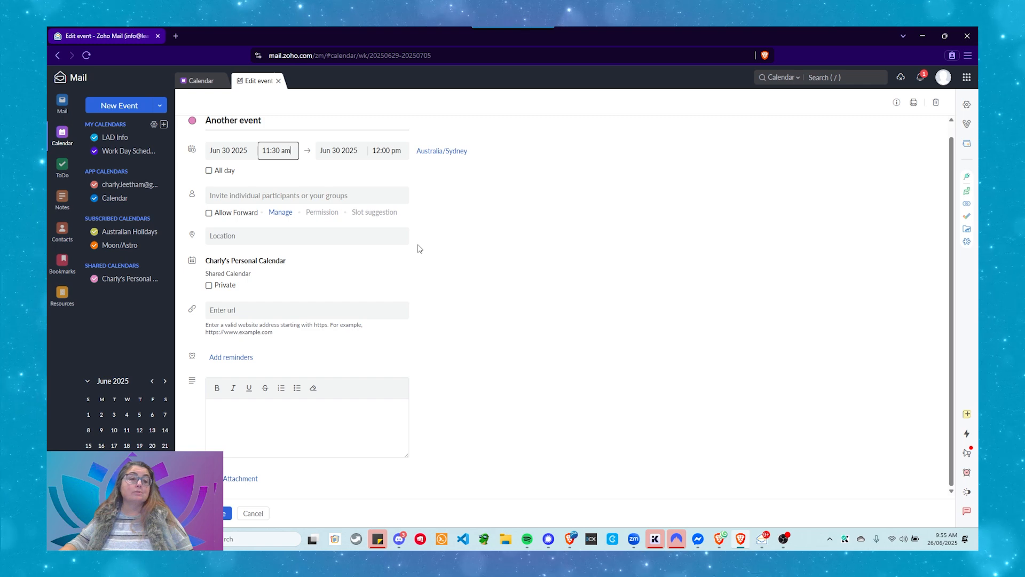
Add the description 'This is the new time.' and check the rescheduled event's details
click(234, 423)
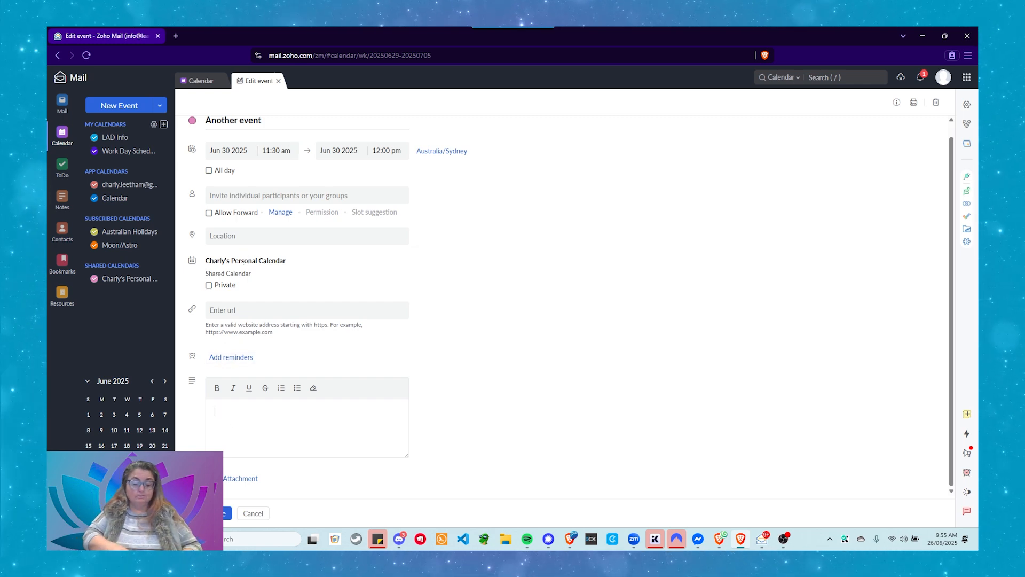
text(This is the new time.)
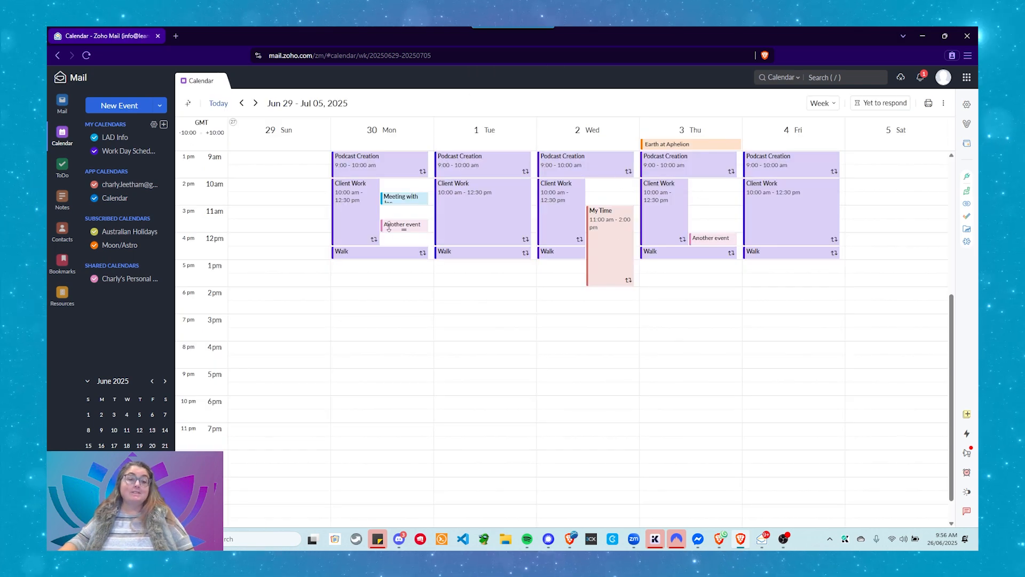
click(420, 233)
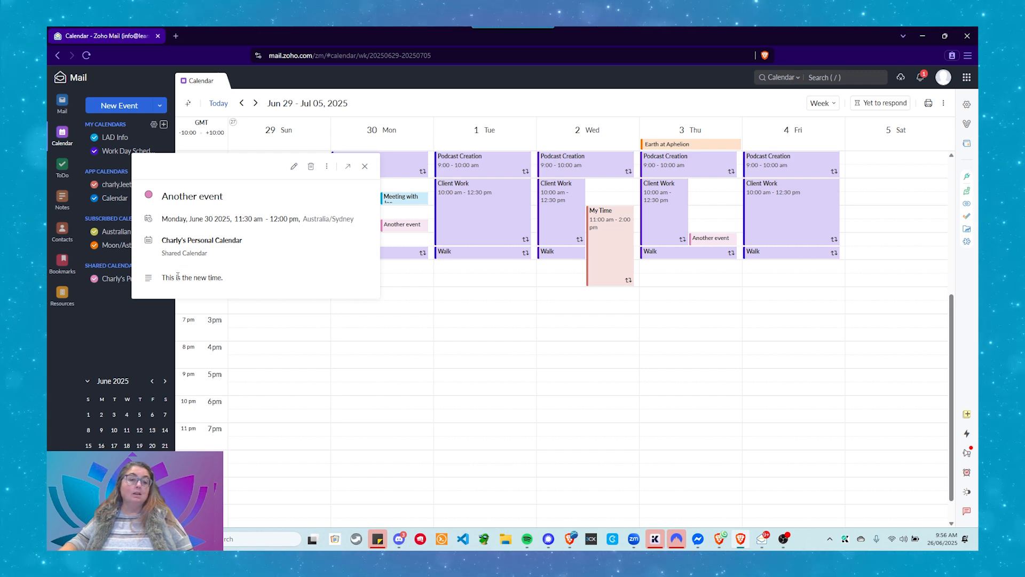
click(367, 167)
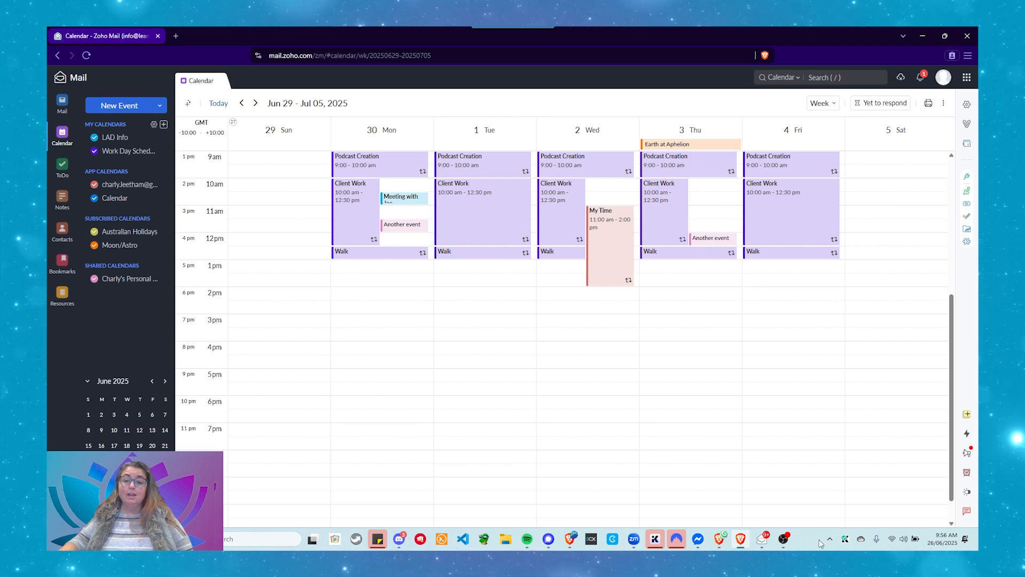
Show the owner's desktop week view with Monday's 'Another event' now at 11:30 am
click(760, 539)
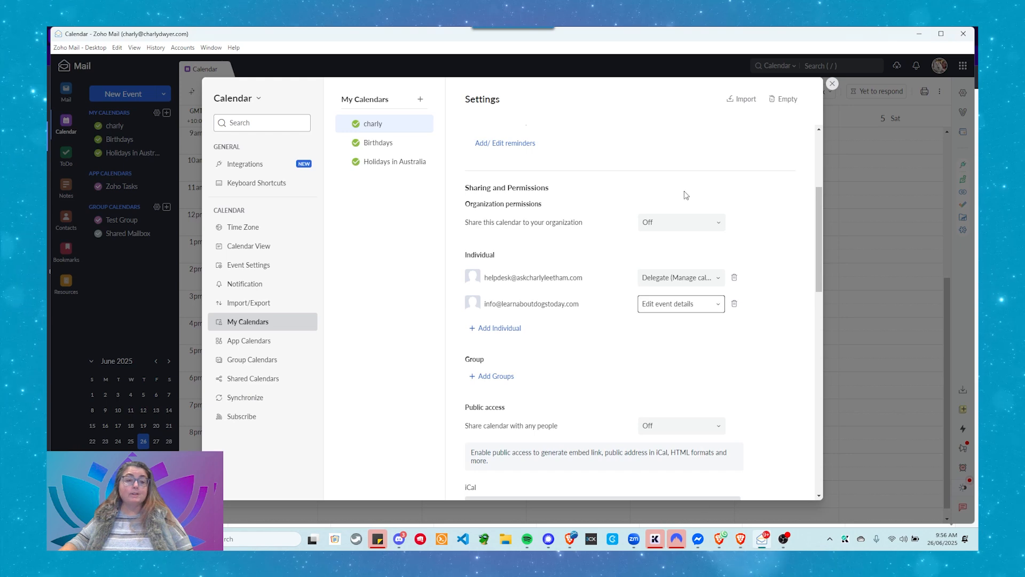
click(832, 84)
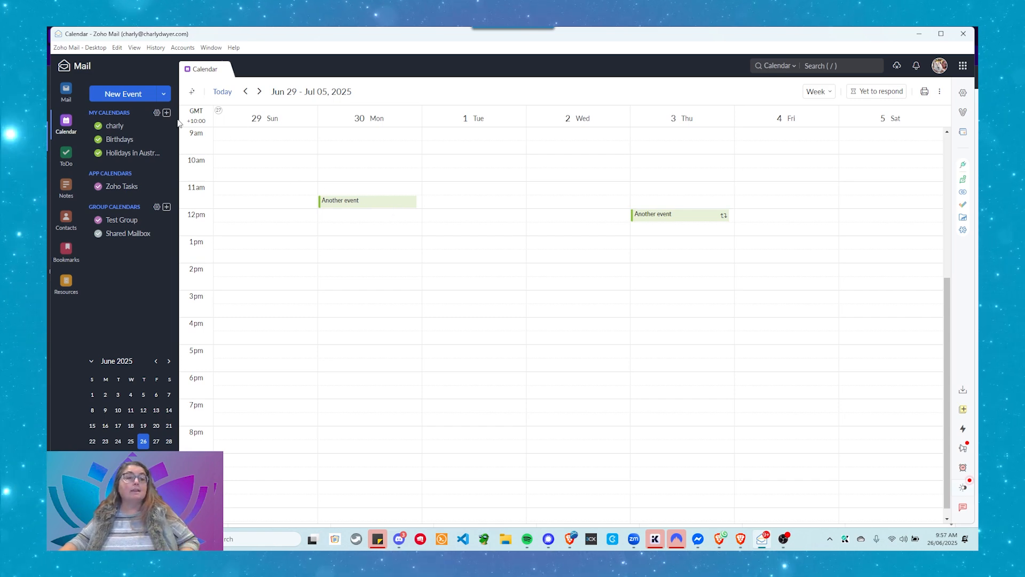
Give the second individual Delegate (Manage calendar) access to the shared calendar, then return to the browser calendar
click(157, 114)
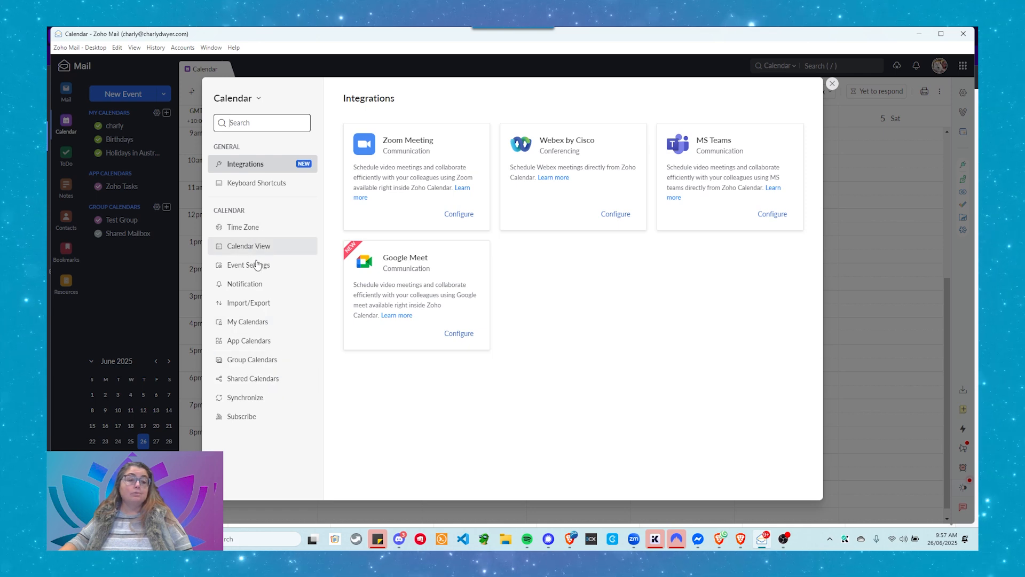
click(263, 322)
scroll(620, 308, down, 5)
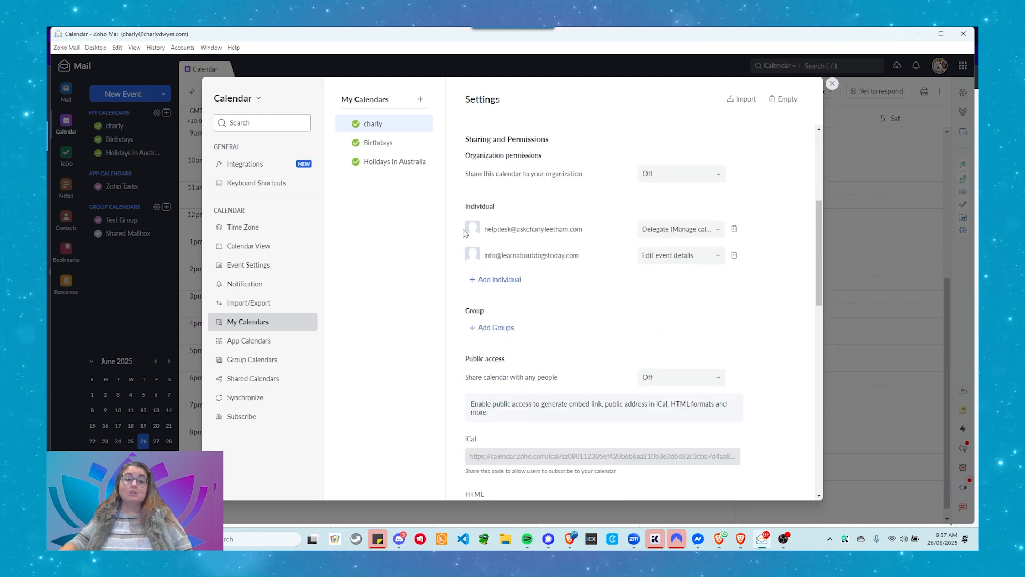
click(670, 257)
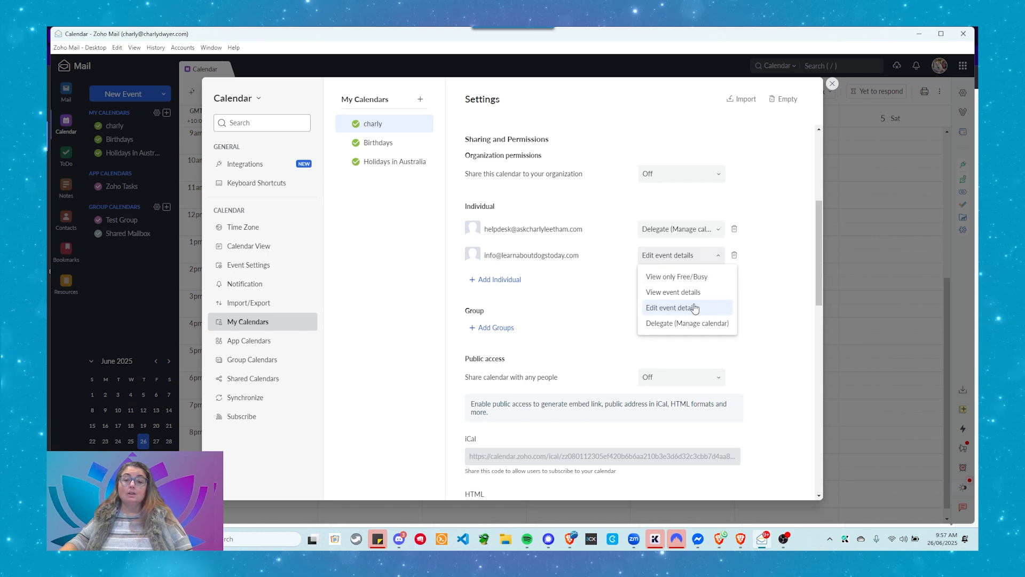
click(662, 325)
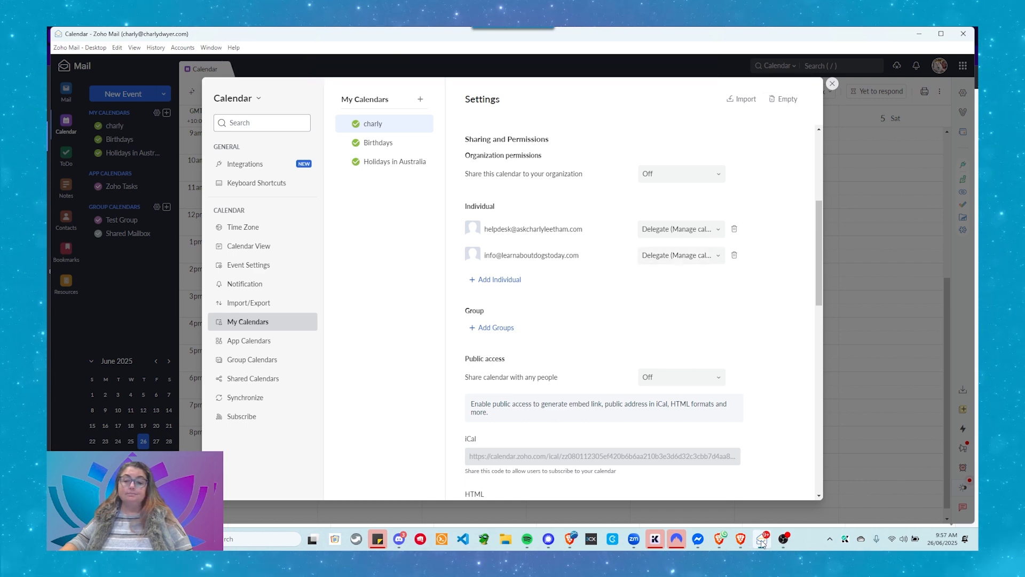
mouse_move(755, 543)
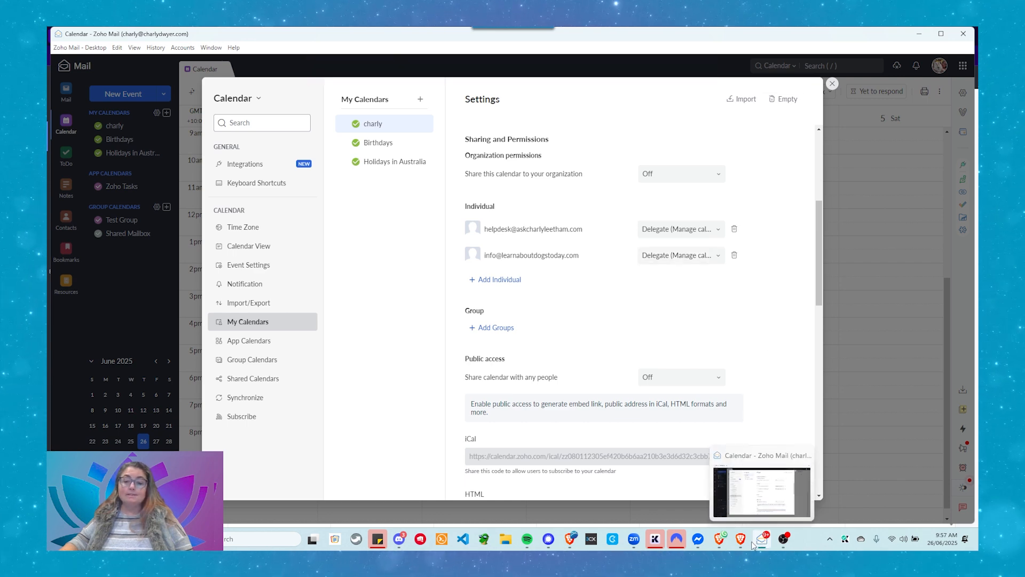
click(741, 544)
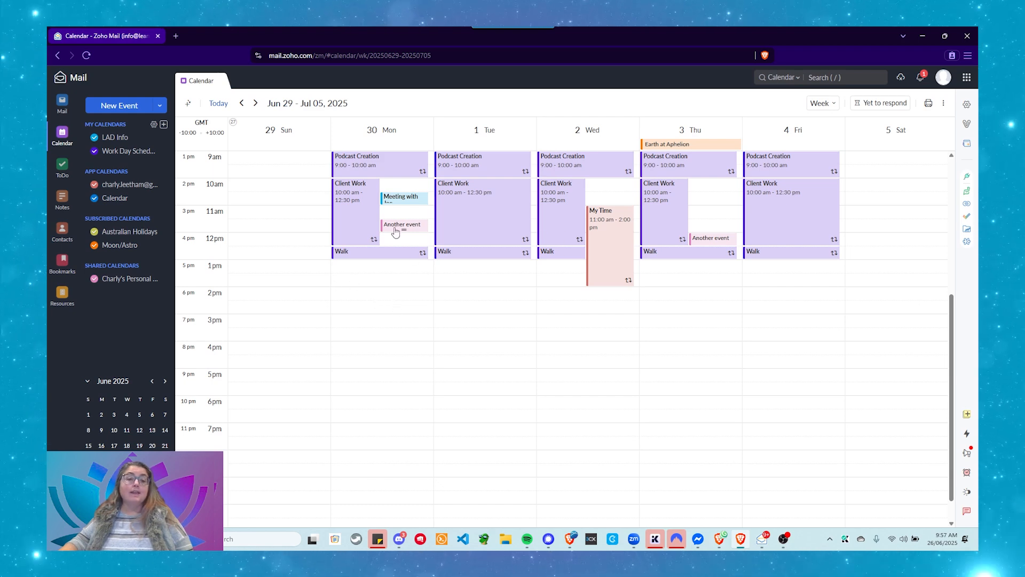
Create a new event on Monday 30 June, 1:30–2:00 pm, in the shared personal calendar
click(370, 282)
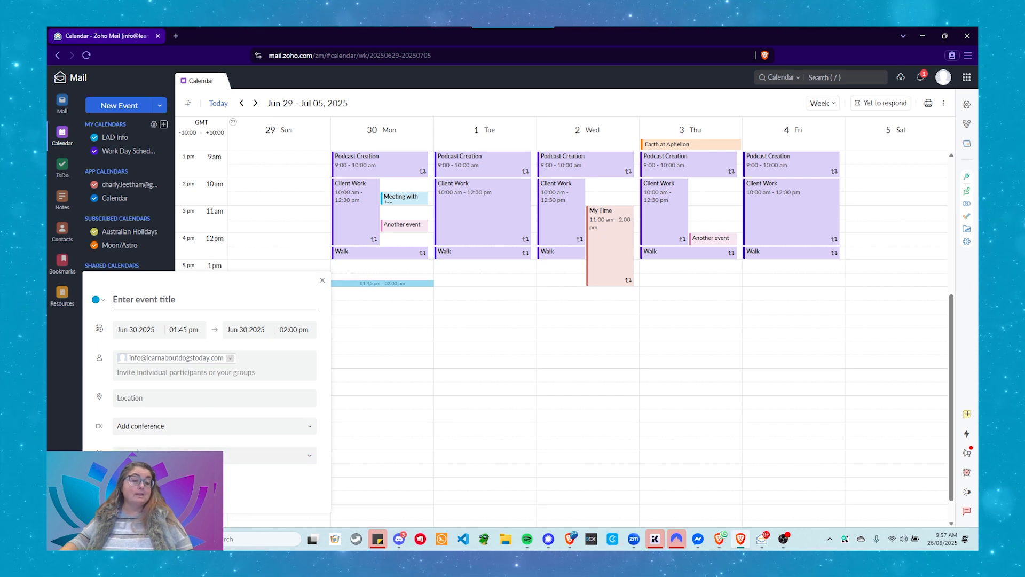
click(181, 456)
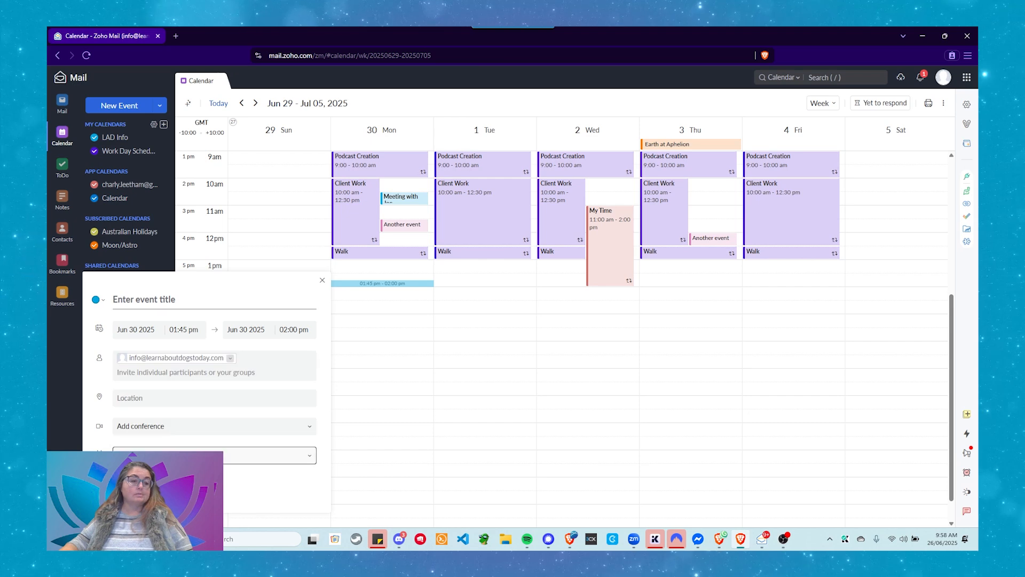
click(181, 456)
click(181, 456)
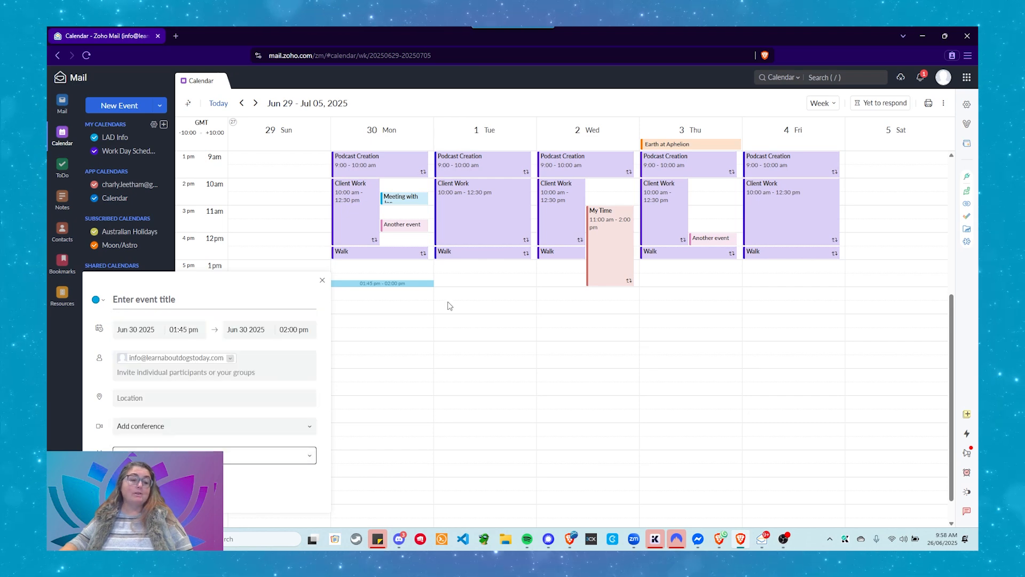
click(322, 281)
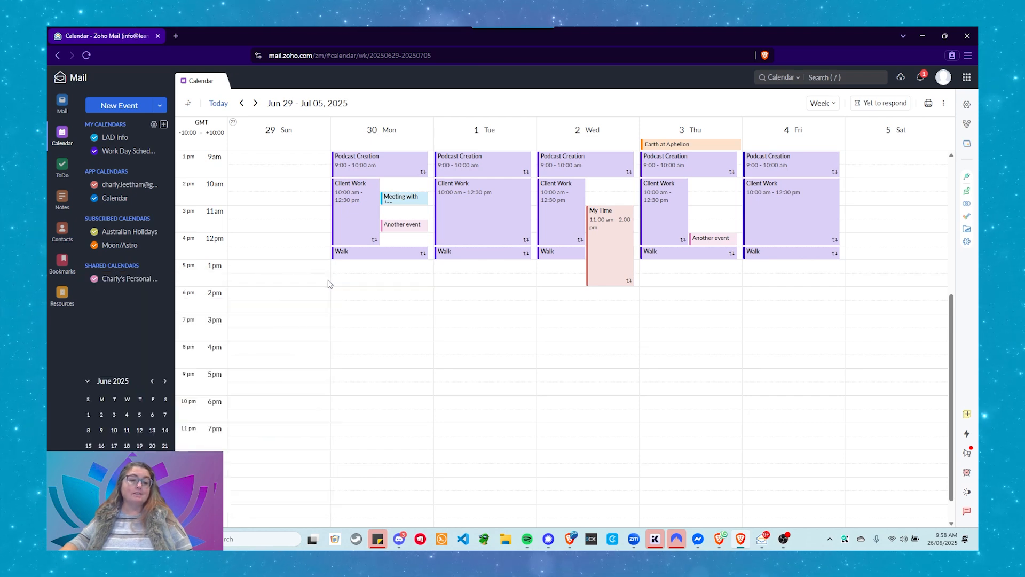
click(365, 281)
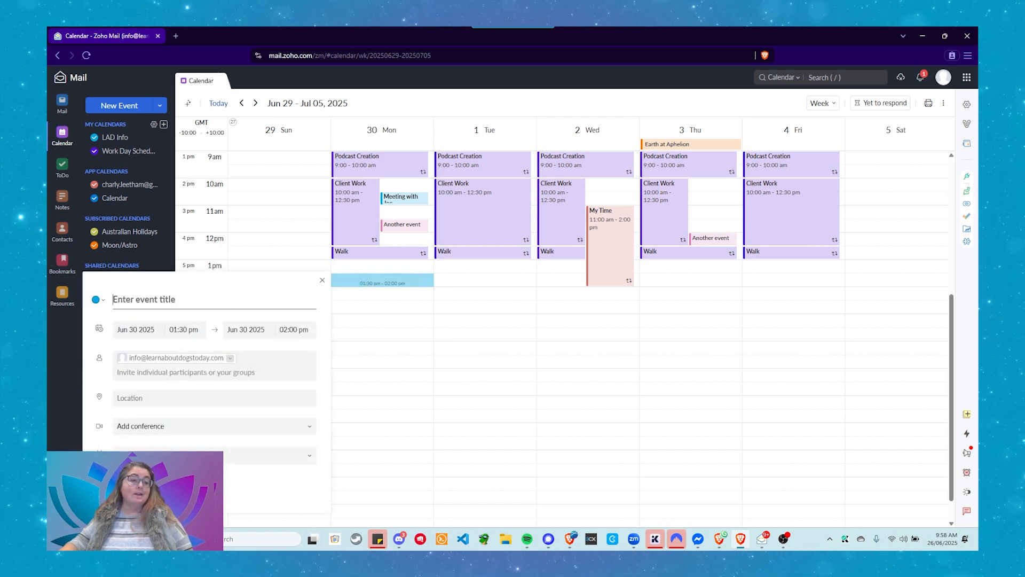
click(98, 299)
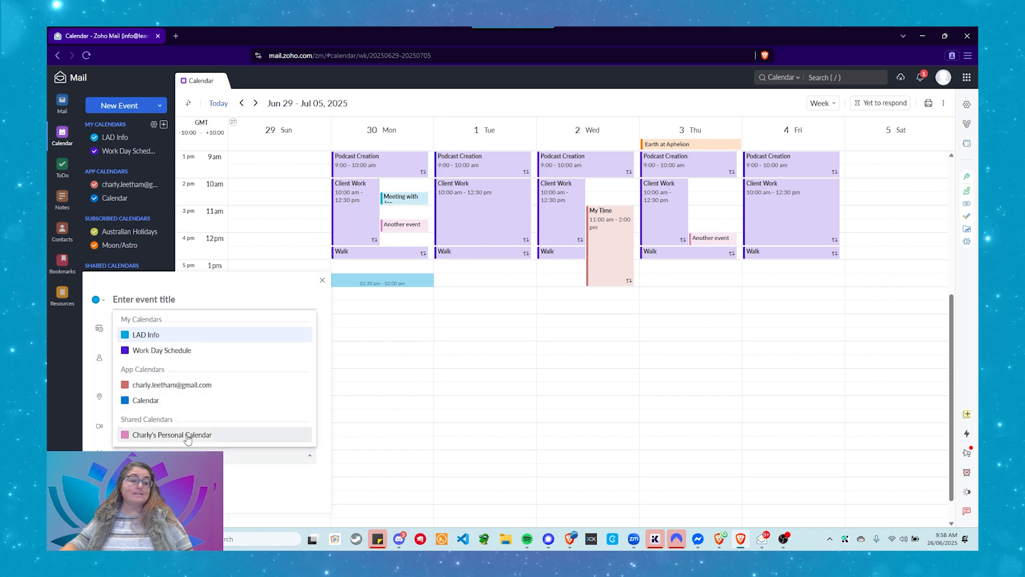
click(187, 436)
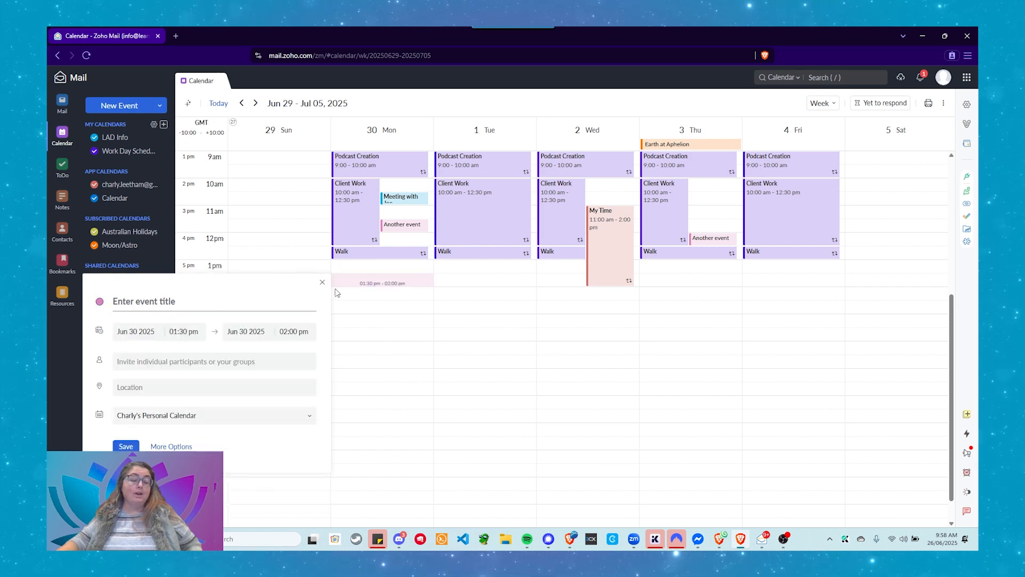
Title the event 'This show delegation' and make it run 1:30–2:30 pm
text(T)
key(BackSpace)
text(This sh)
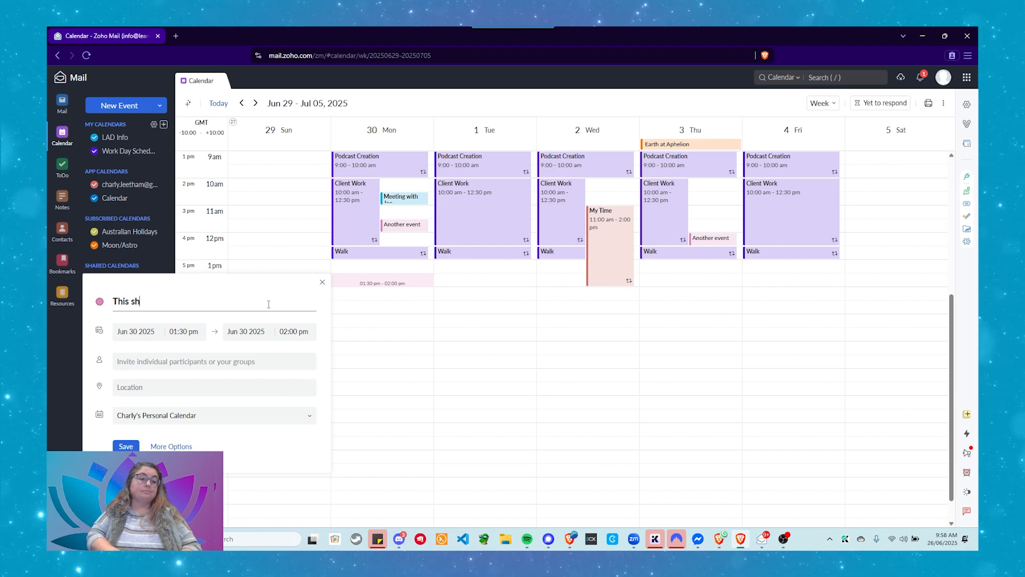
text(ow deleg)
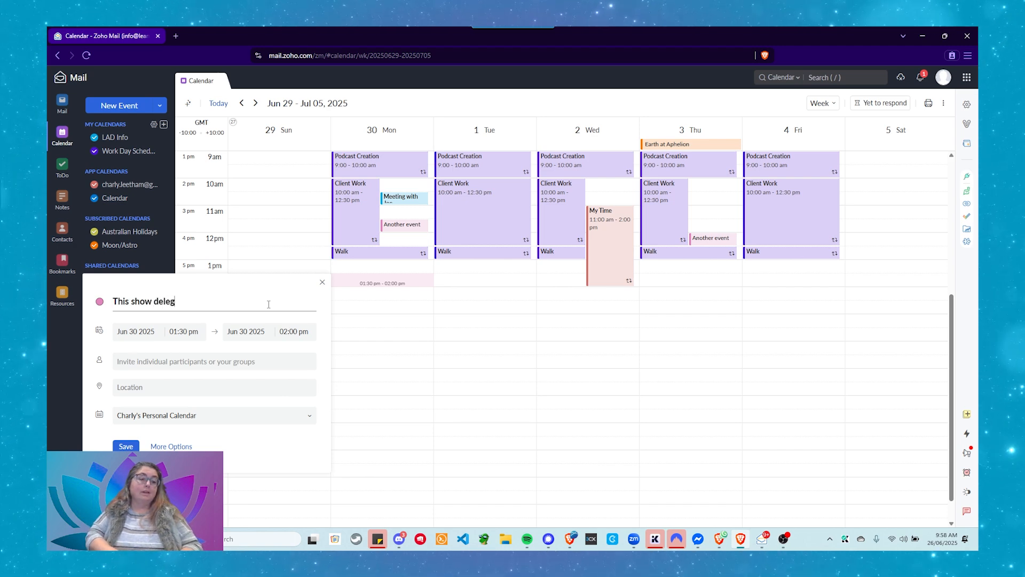
text(ation)
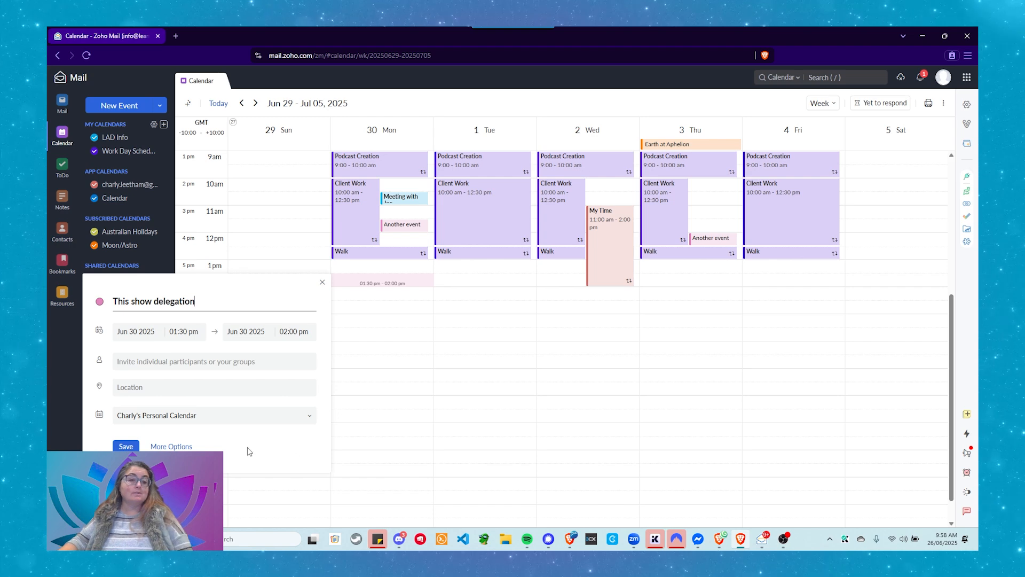
click(172, 331)
scroll(180, 393, down, 2)
click(240, 306)
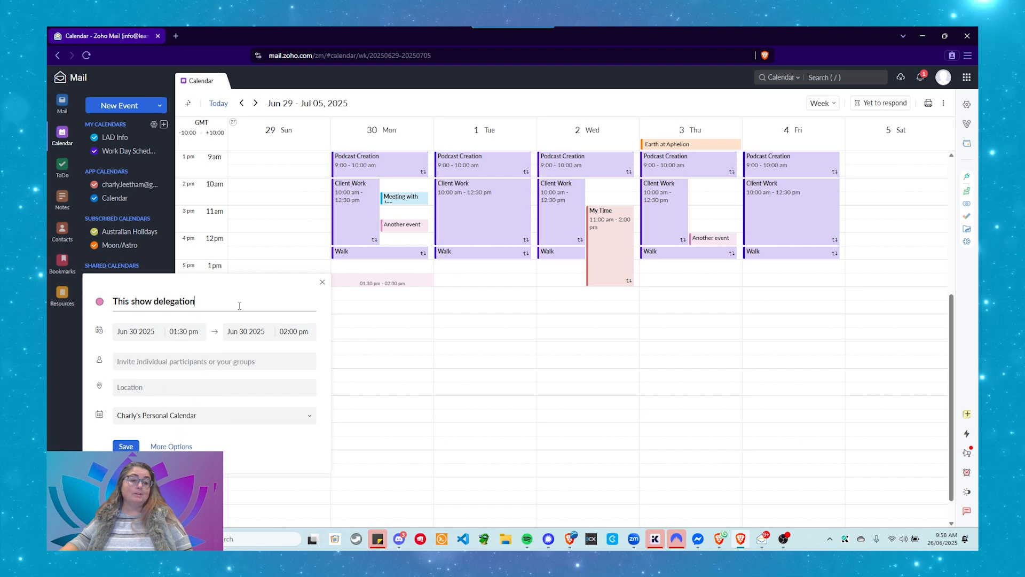
click(304, 331)
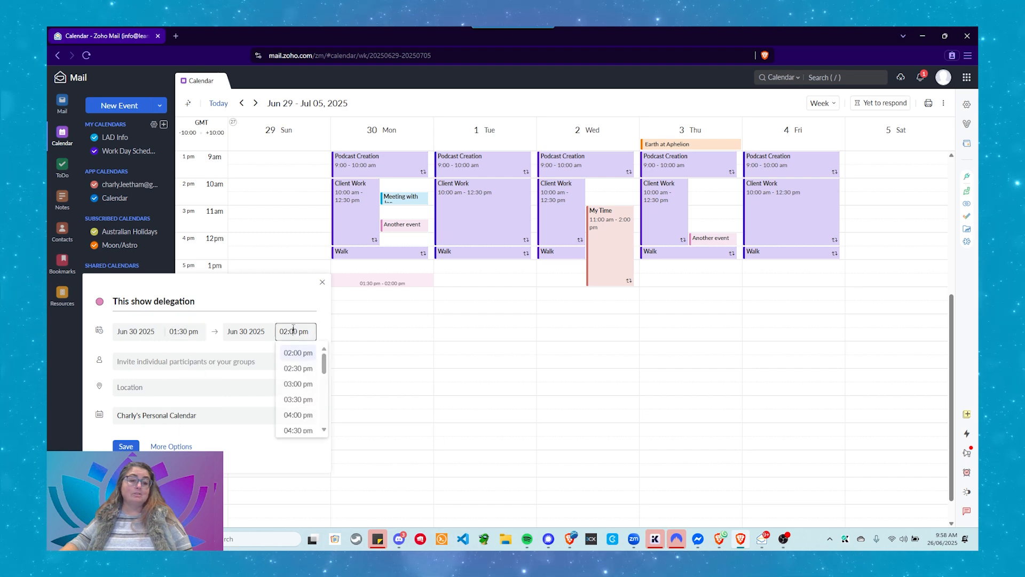
click(293, 373)
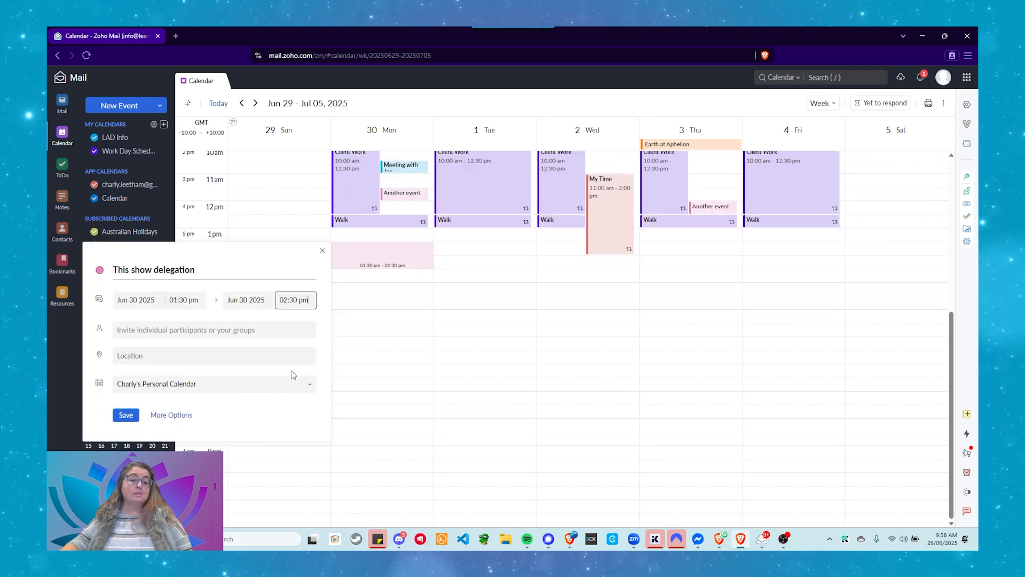
Invite the support e-mail address as a participant, re-adding it in the full event form
click(151, 331)
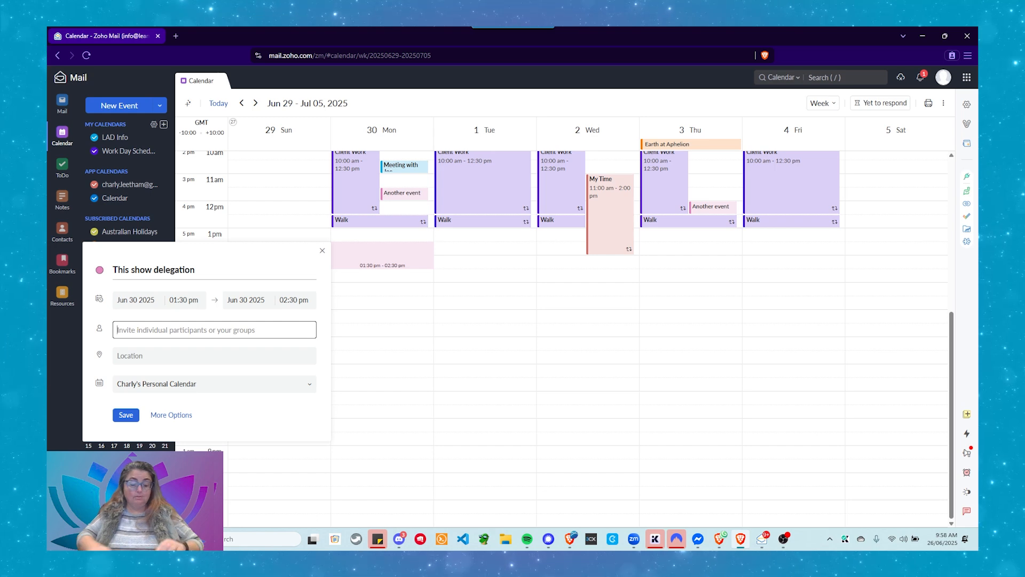
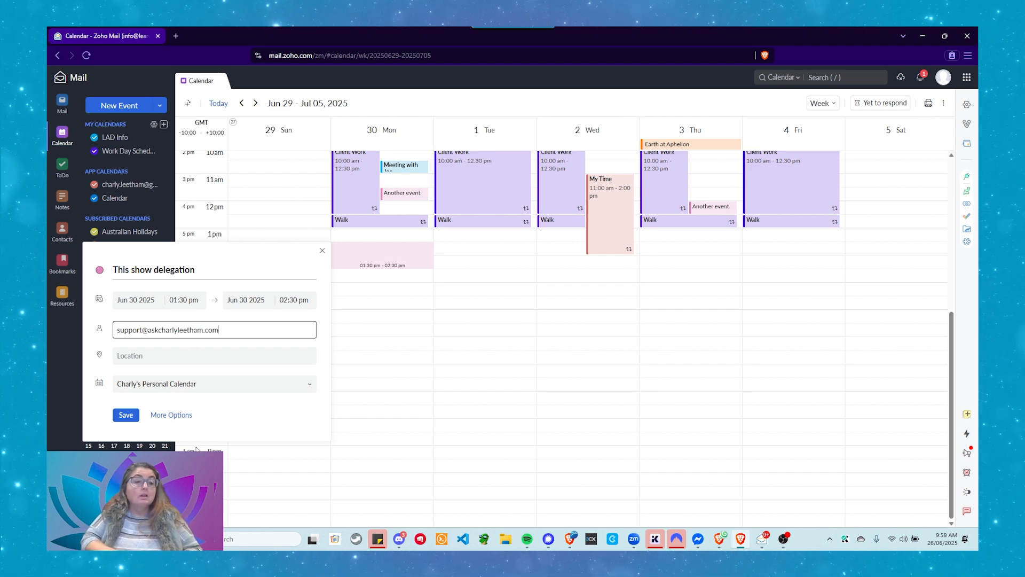
key(Tab)
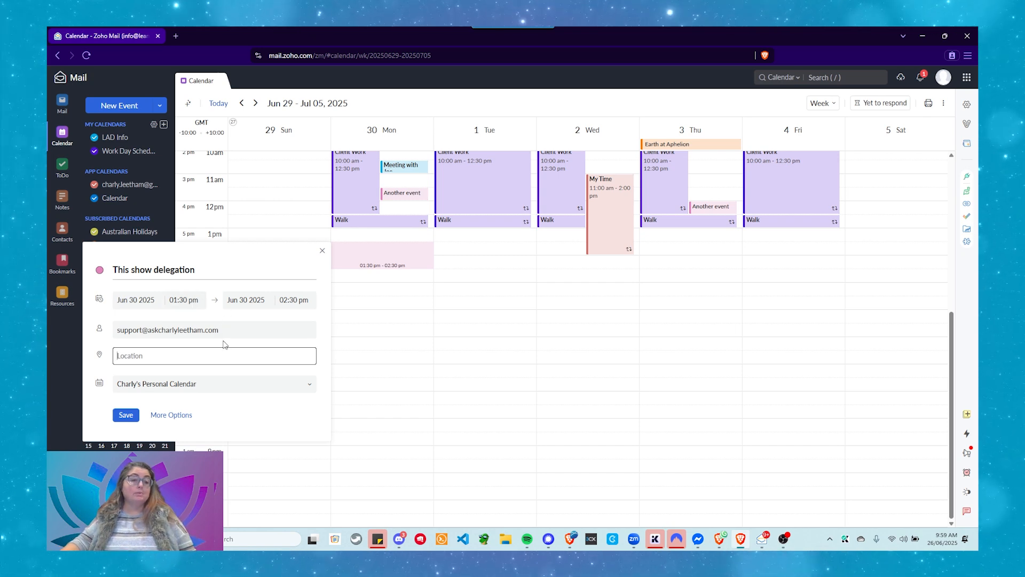
click(171, 415)
click(331, 181)
text(support@)
key(Return)
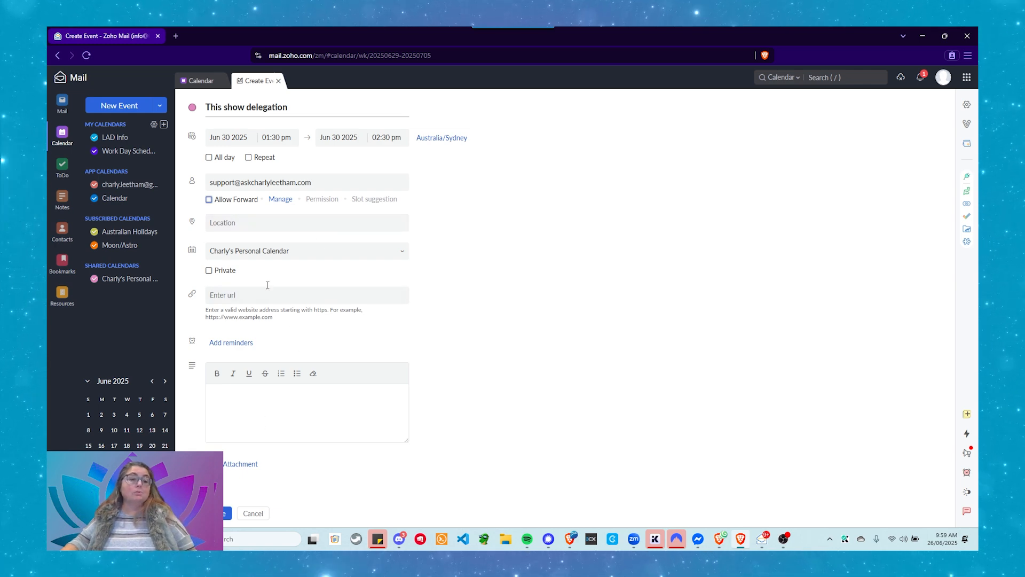
Save 'This show delegation' with the participant added, sending no invitations
click(224, 516)
key(Return)
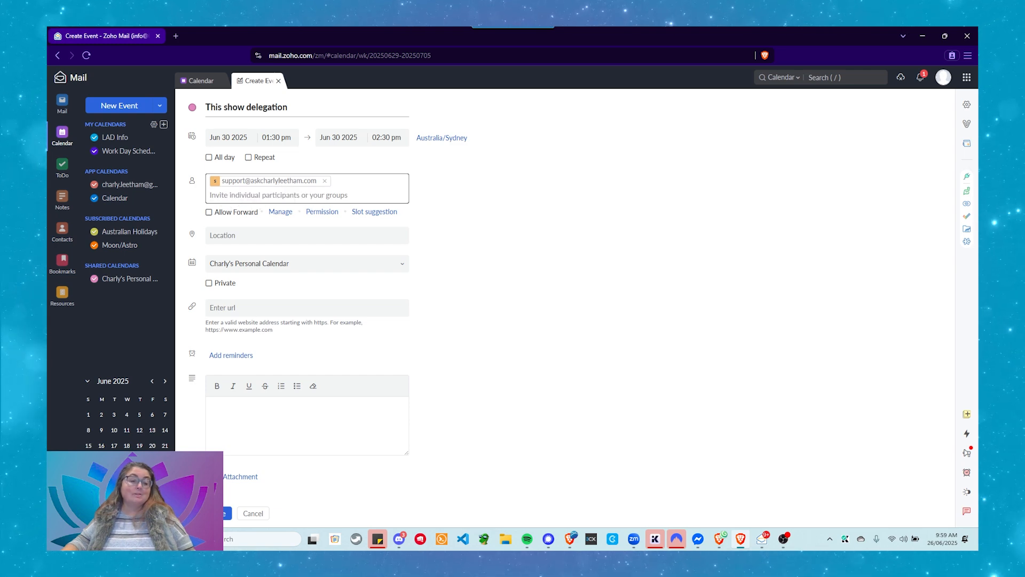
click(224, 513)
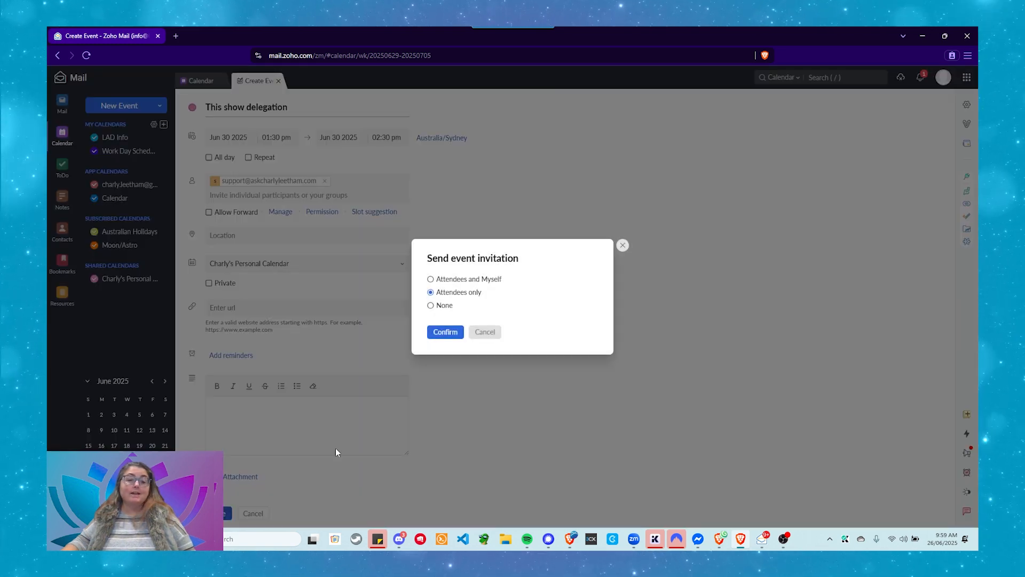
click(430, 307)
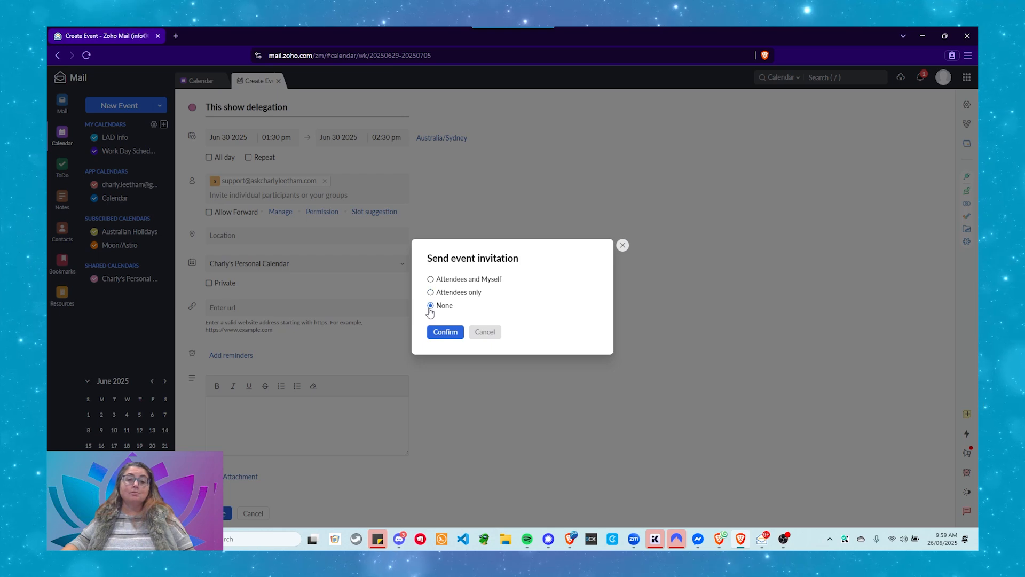
click(438, 335)
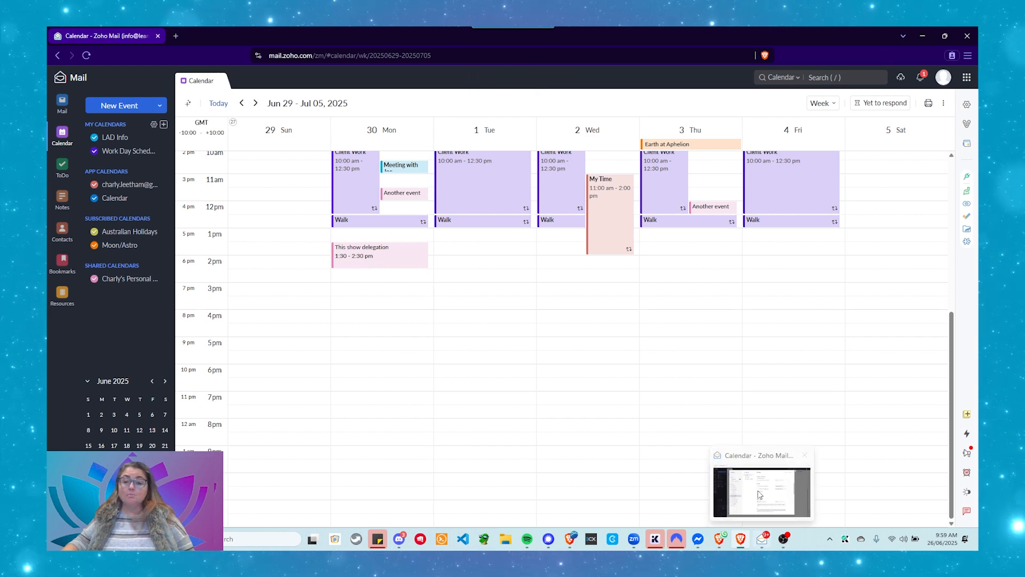
click(762, 539)
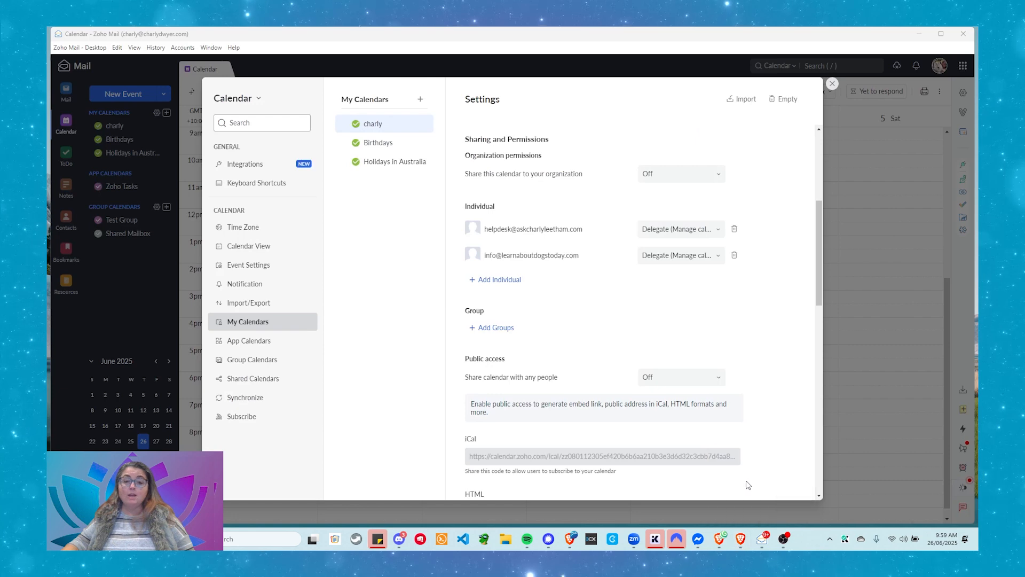
click(832, 84)
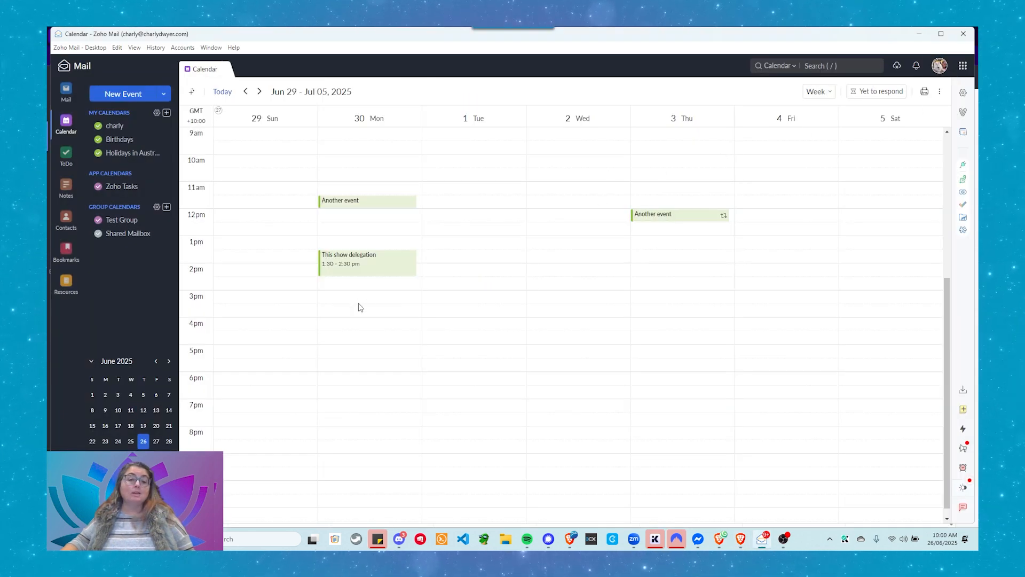
click(378, 263)
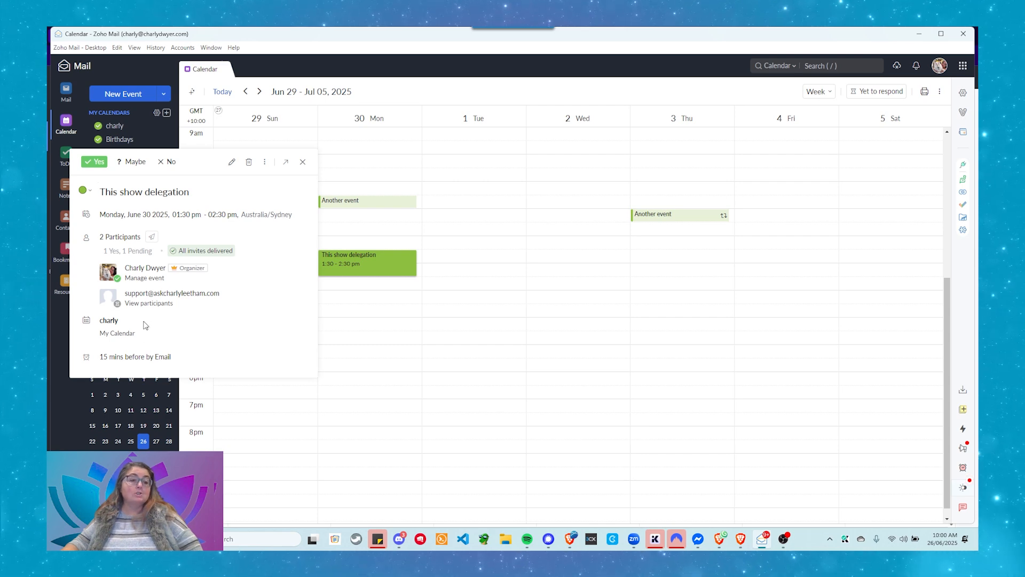
click(303, 163)
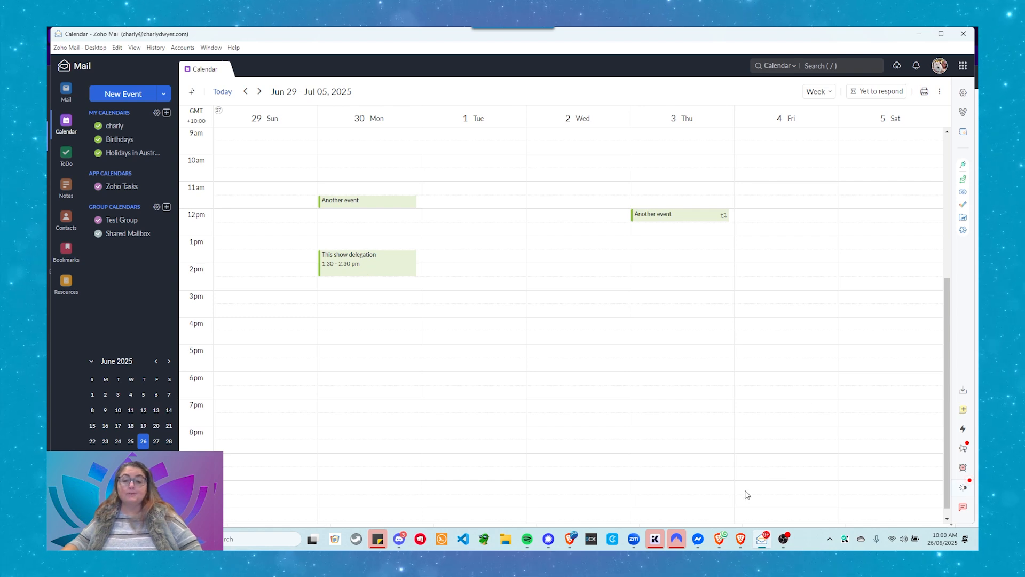
click(742, 538)
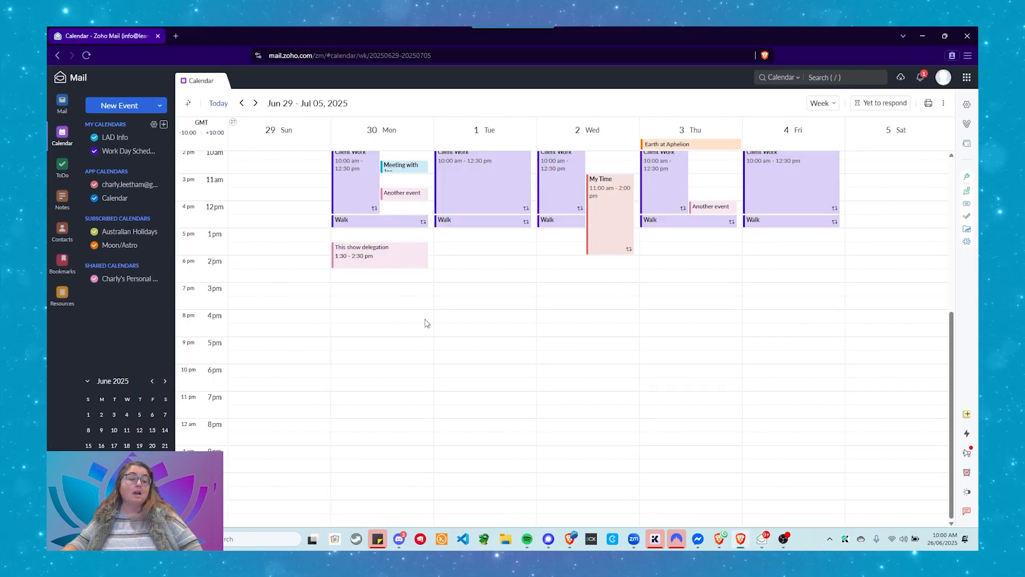